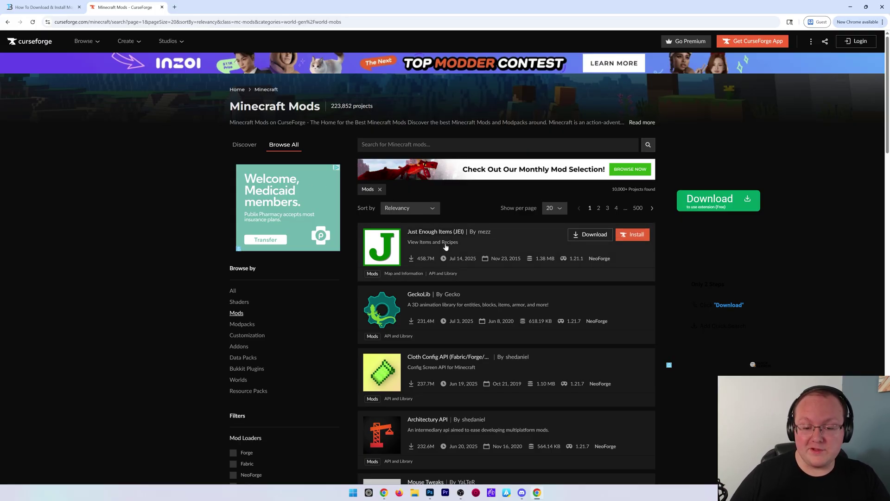
Browse through the first page of the Minecraft mods list and return to its beginning.
{"action": "scroll", "coordinate": [449, 222], "scroll_direction": "down", "scroll_amount": 10}
{"action": "scroll", "coordinate": [450, 223], "scroll_direction": "down", "scroll_amount": 15}
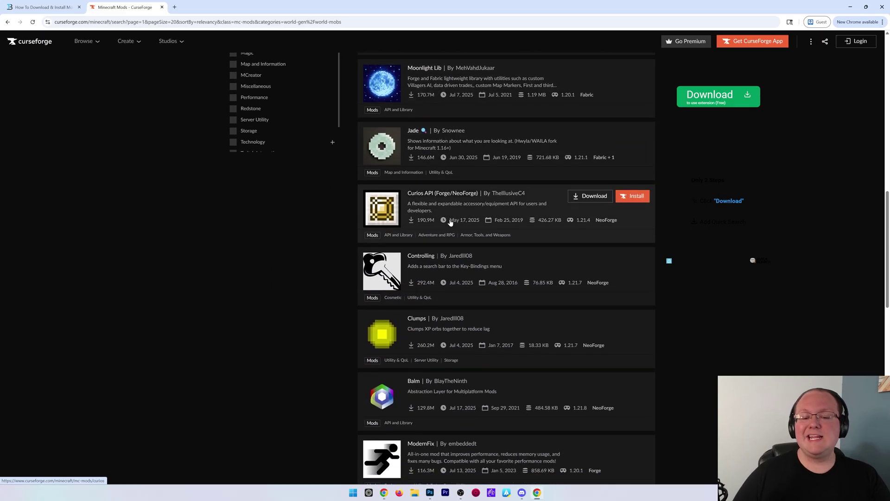
{"action": "scroll", "coordinate": [447, 217], "scroll_direction": "down", "scroll_amount": 1}
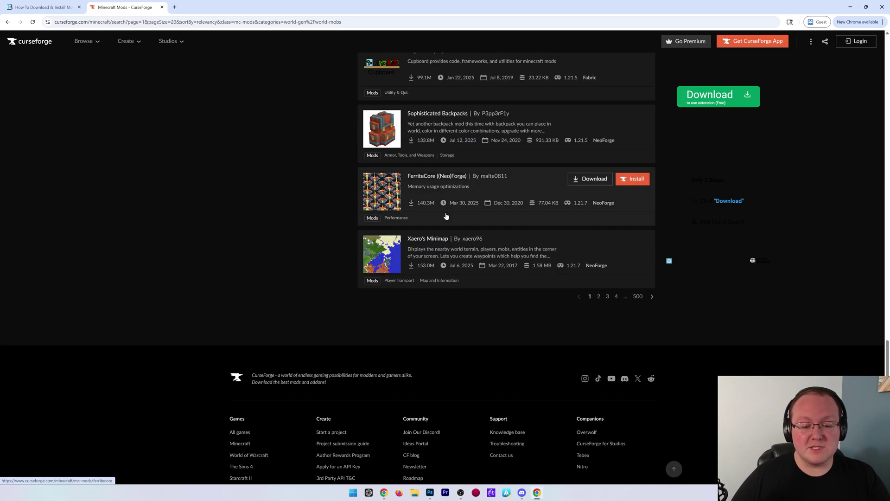
{"action": "scroll", "coordinate": [412, 263], "scroll_direction": "up", "scroll_amount": 15}
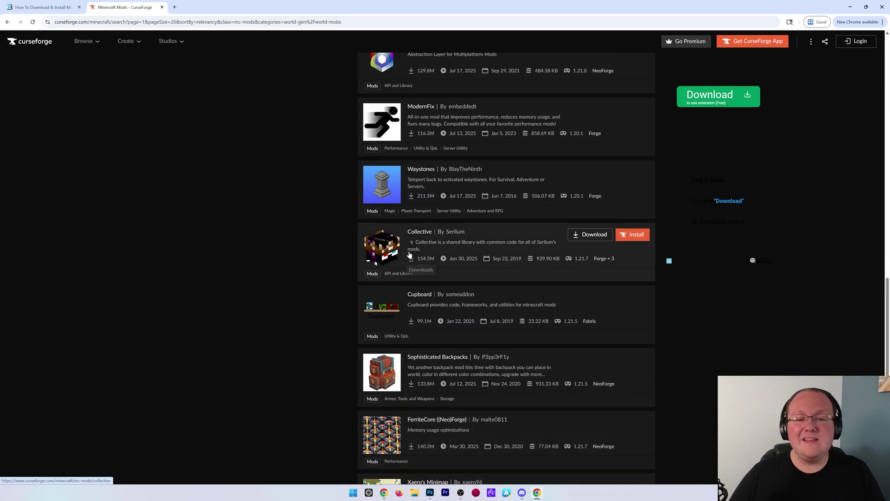
{"action": "scroll", "coordinate": [414, 256], "scroll_direction": "up", "scroll_amount": 8}
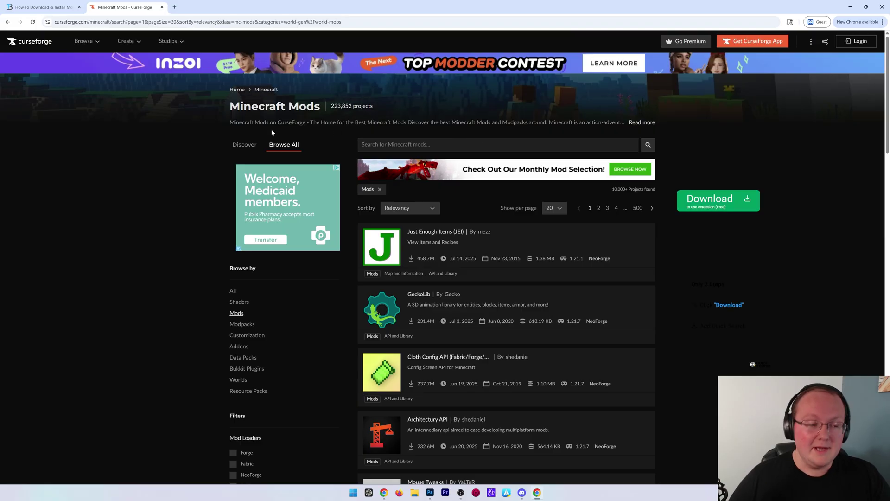
Open the CurseForge app download page through the download link in the modpack installation article.
{"action": "left_click", "coordinate": [44, 8]}
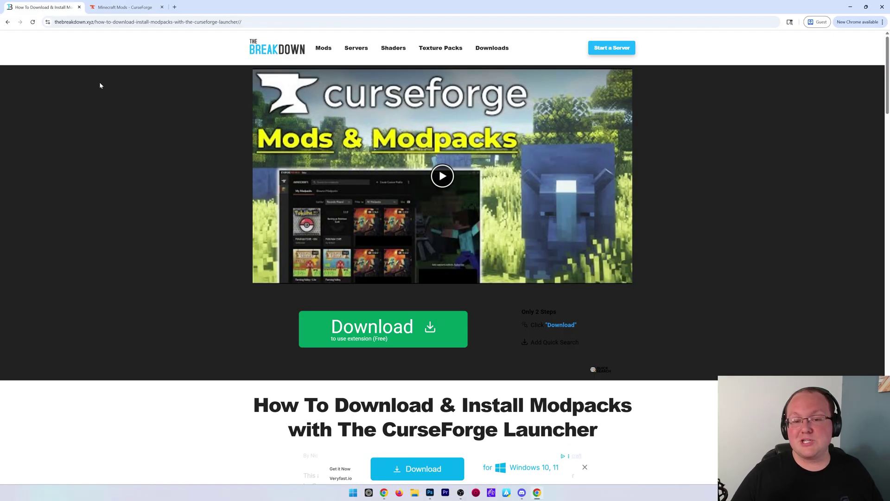
{"action": "scroll", "coordinate": [144, 129], "scroll_direction": "down", "scroll_amount": 5}
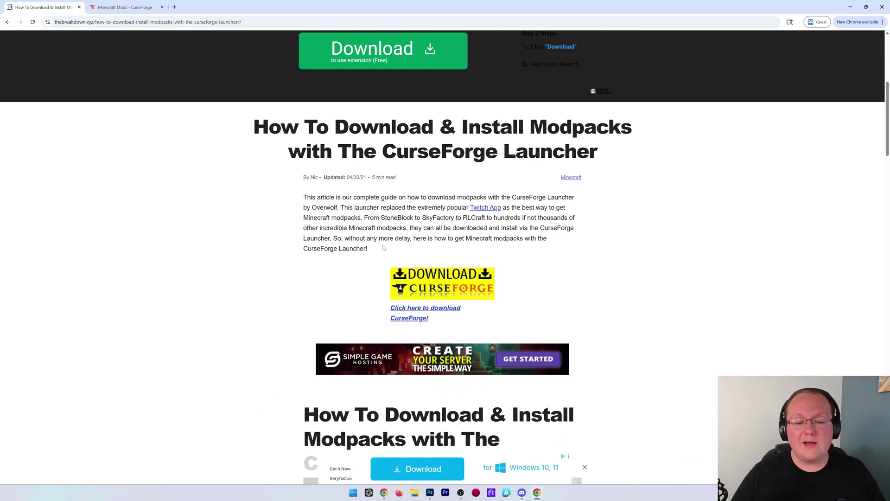
{"action": "left_click", "coordinate": [394, 273]}
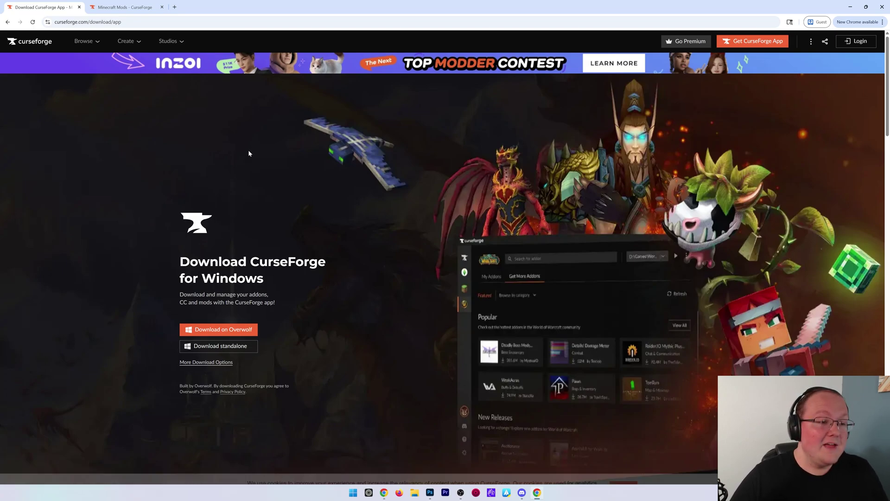
Go to the CurseForge app download page from the Minecraft mods page and save the standalone Windows installer in Downloads.
{"action": "left_click", "coordinate": [125, 7]}
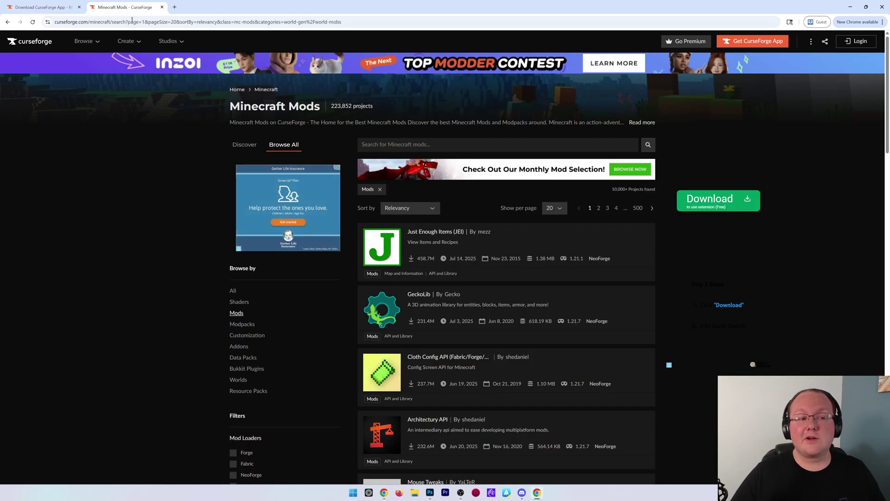
{"action": "left_click", "coordinate": [752, 41]}
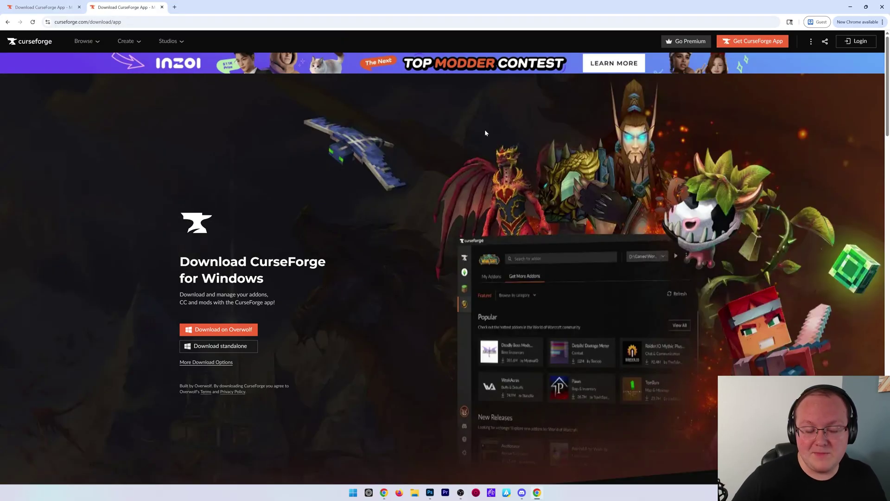
{"action": "left_click", "coordinate": [246, 347]}
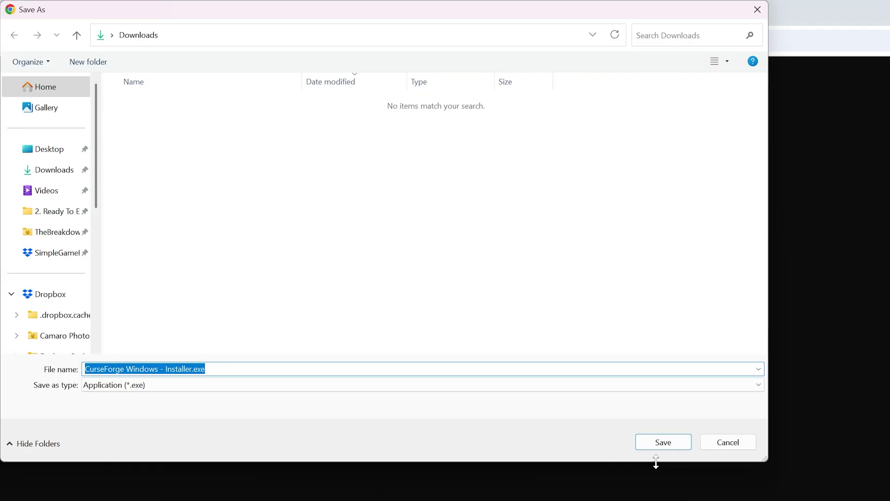
{"action": "left_click", "coordinate": [654, 446]}
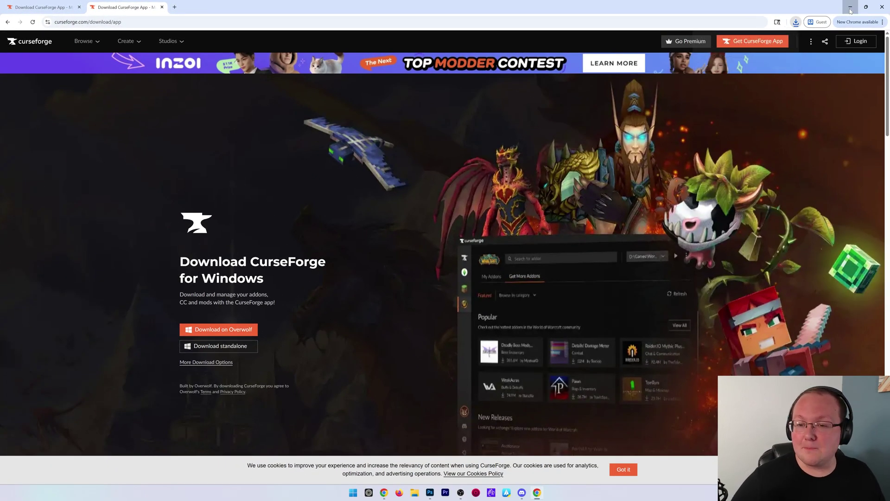
Minimize the browser, run CurseForge Windows - Installer.exe from the Downloads folder, and close the folder window.
{"action": "left_click", "coordinate": [851, 7]}
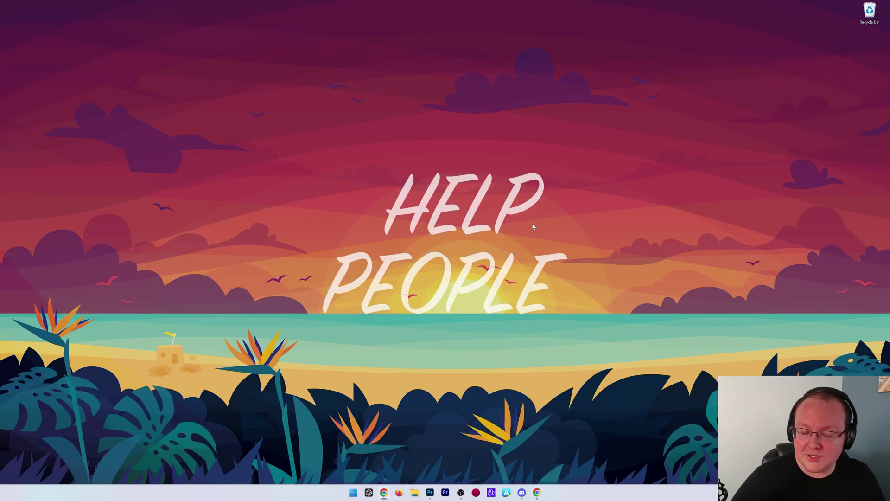
{"action": "key", "text": "super+e"}
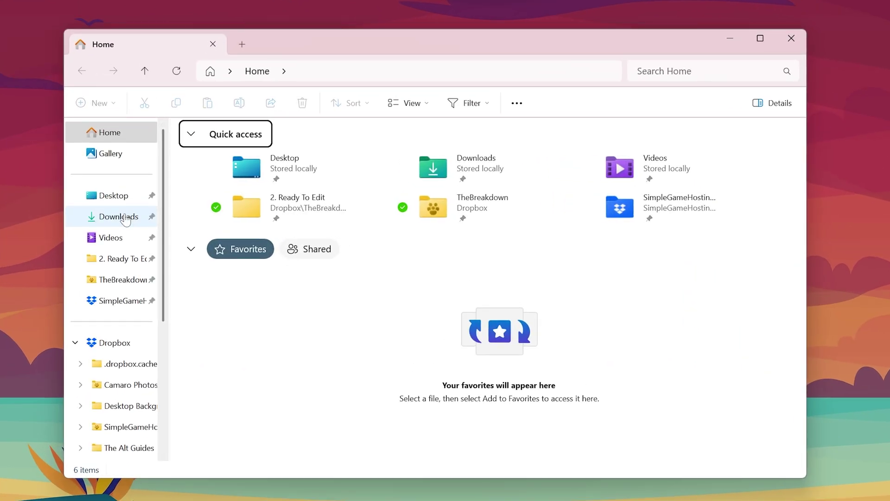
{"action": "left_click", "coordinate": [120, 217]}
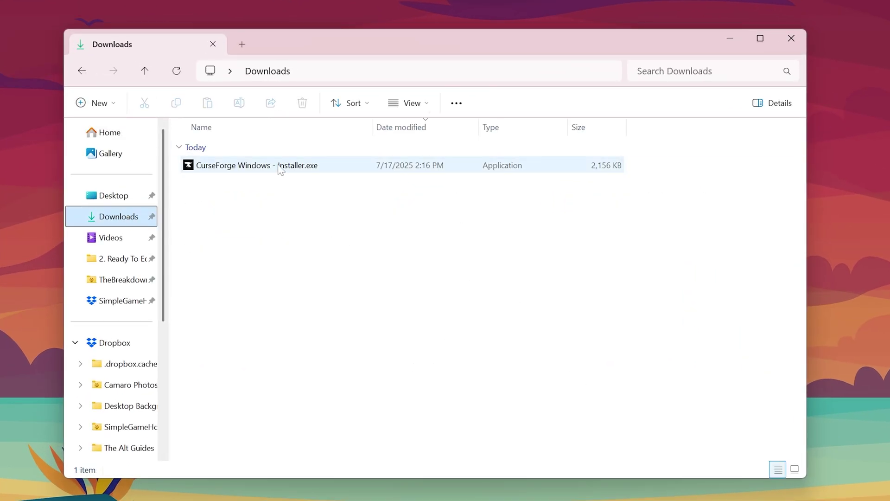
{"action": "double_click", "coordinate": [281, 166]}
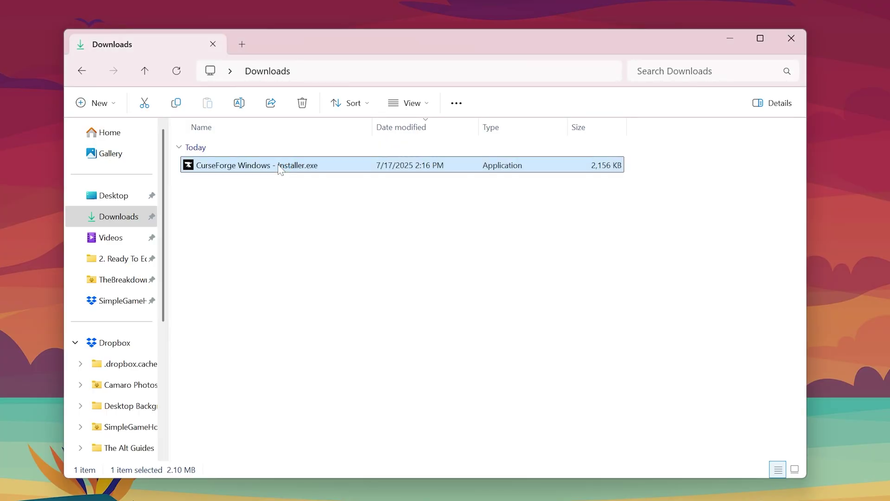
{"action": "left_click", "coordinate": [791, 44]}
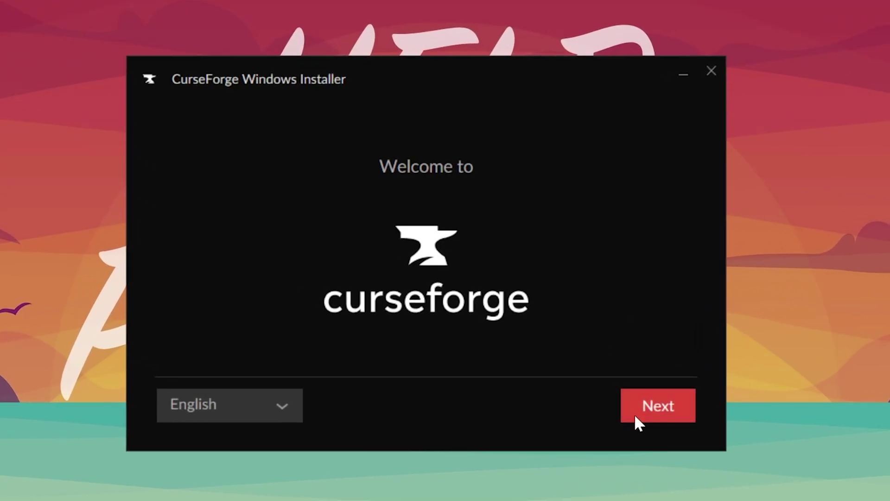
Accept the terms of use and privacy policy in the installer and install CurseForge to the default folder.
{"action": "left_click", "coordinate": [636, 412]}
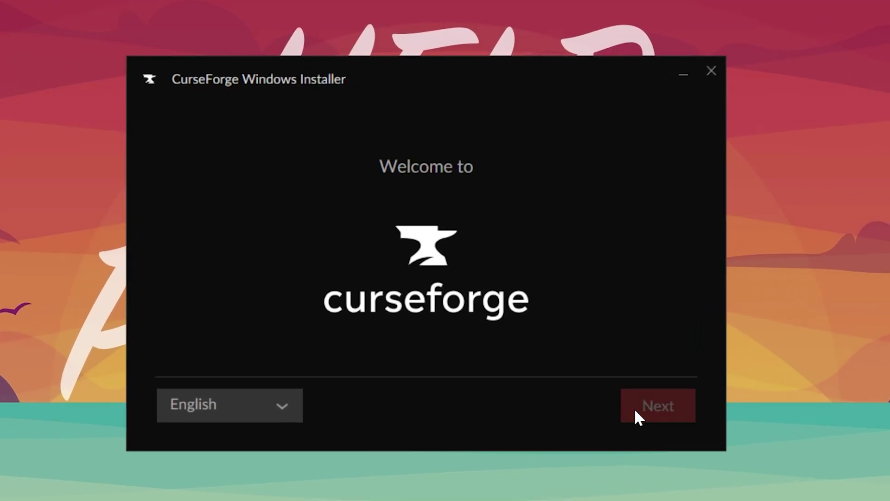
{"action": "left_click", "coordinate": [165, 408]}
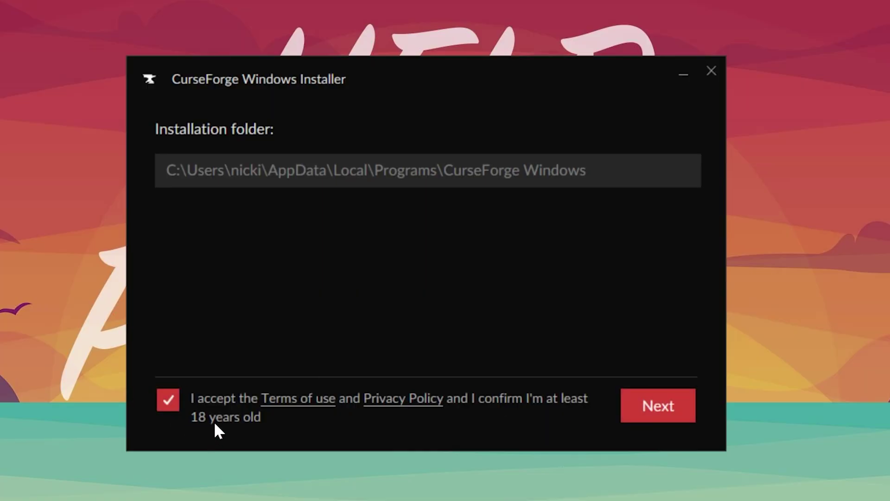
{"action": "left_click", "coordinate": [639, 406]}
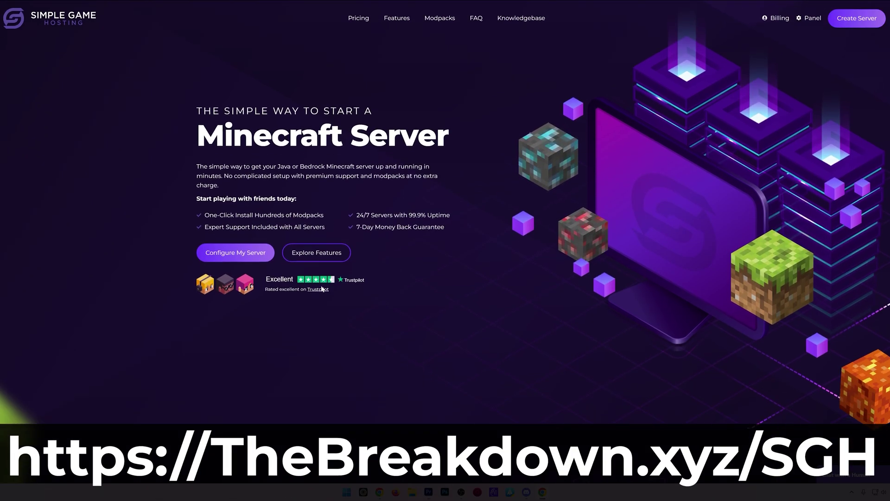
Look over the Simple Game Hosting home page and the different modpack sources in its server modpack installer.
{"action": "scroll", "coordinate": [321, 268], "scroll_direction": "down", "scroll_amount": 6}
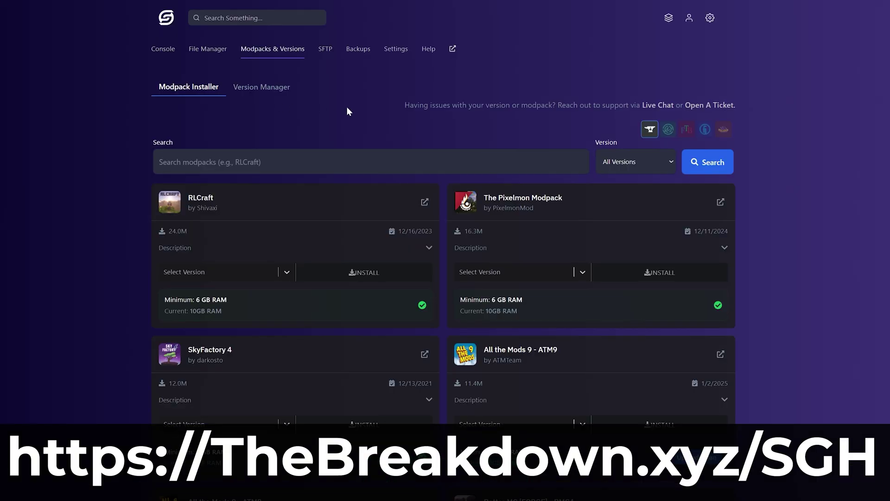
{"action": "left_click", "coordinate": [669, 129]}
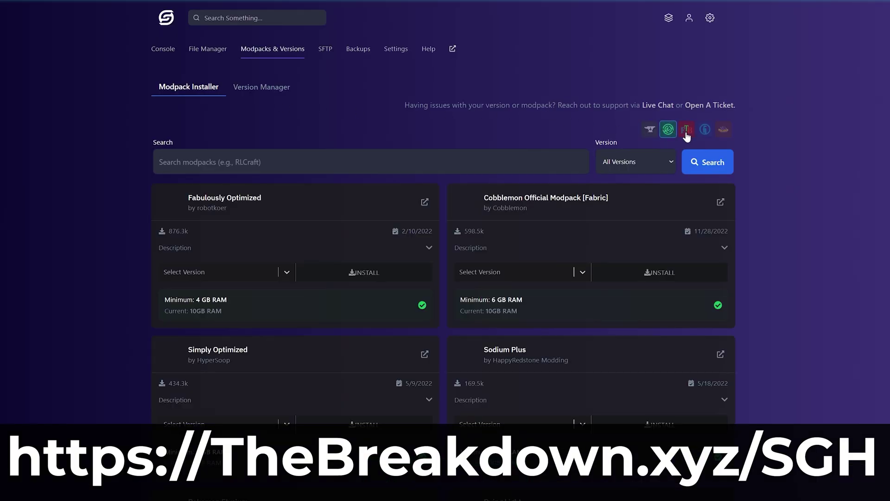
{"action": "left_click", "coordinate": [687, 133]}
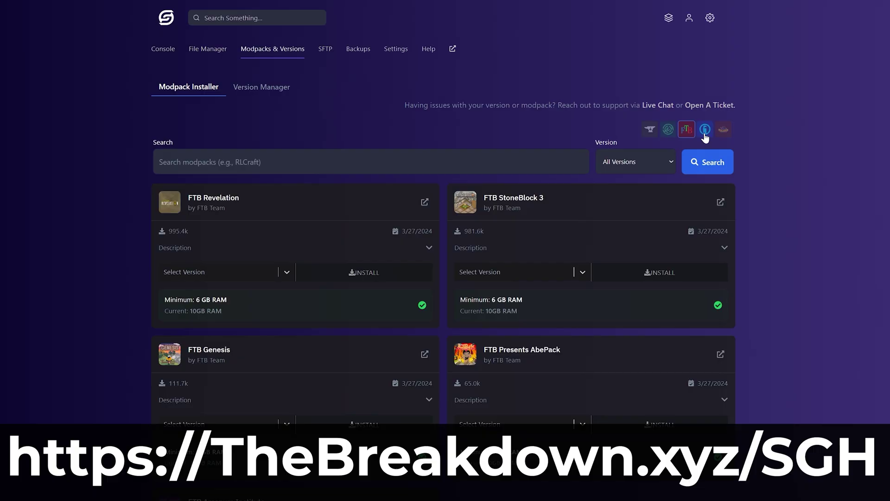
{"action": "left_click", "coordinate": [705, 133]}
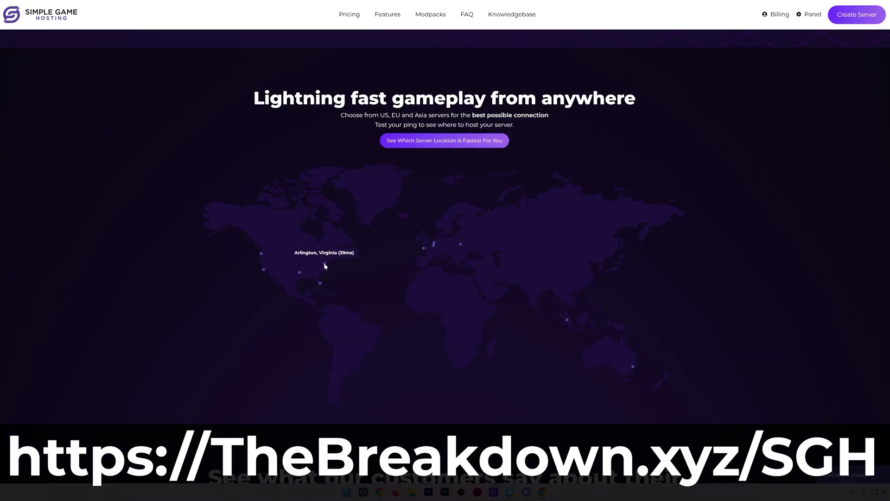
Check a server location on the hosting map and skim the help center and its article on adding mods.
{"action": "mouse_move", "coordinate": [322, 286]}
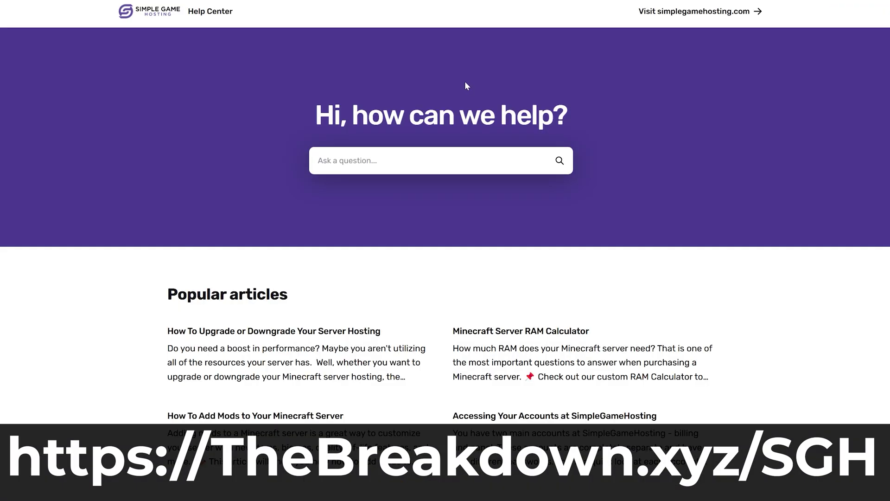
{"action": "scroll", "coordinate": [82, 356], "scroll_direction": "down", "scroll_amount": 6}
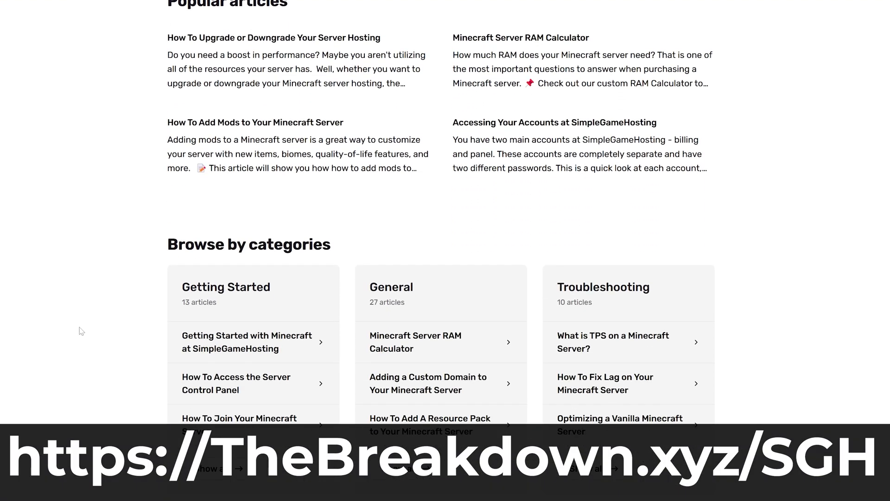
{"action": "scroll", "coordinate": [82, 330], "scroll_direction": "up", "scroll_amount": 6}
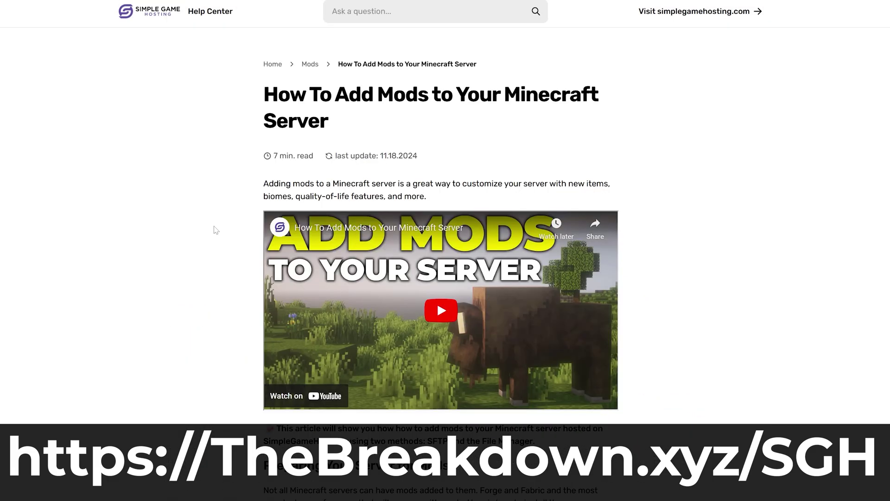
{"action": "scroll", "coordinate": [214, 230], "scroll_direction": "down", "scroll_amount": 3}
{"action": "scroll", "coordinate": [216, 229], "scroll_direction": "down", "scroll_amount": 3}
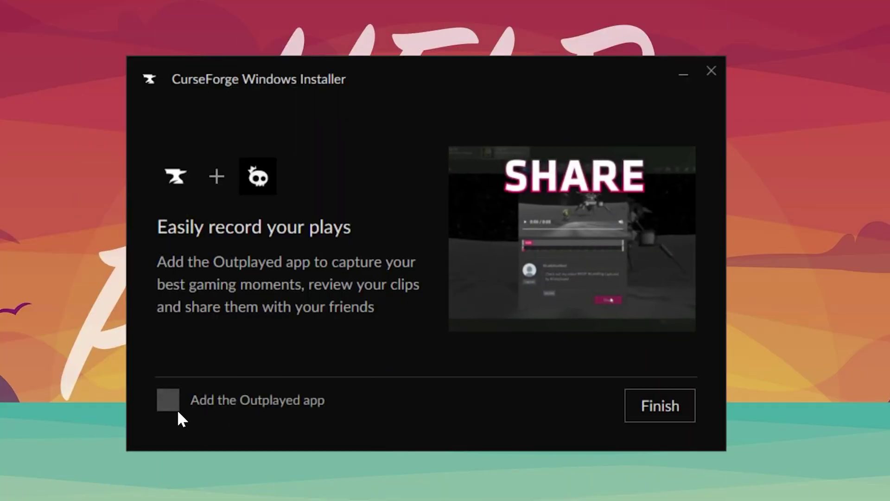
Finish the CurseForge installation with the Outplayed app option left unselected.
{"action": "left_click", "coordinate": [177, 408]}
{"action": "left_click", "coordinate": [175, 407]}
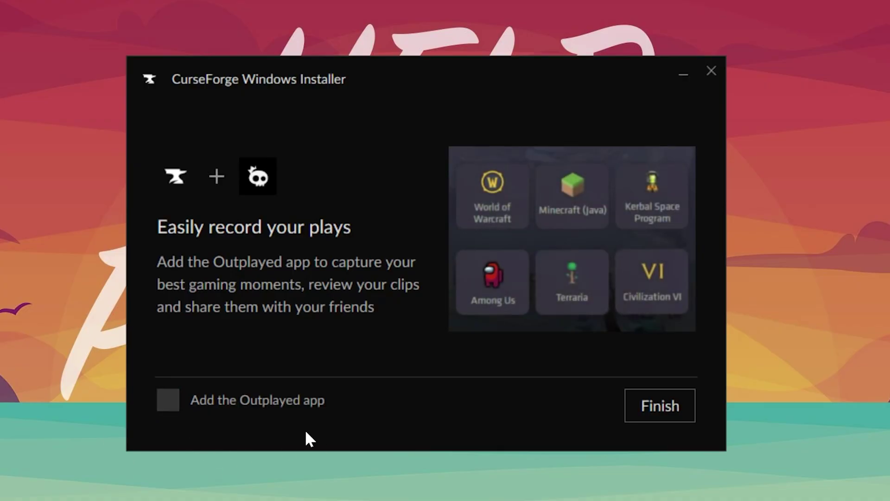
{"action": "left_click", "coordinate": [655, 409]}
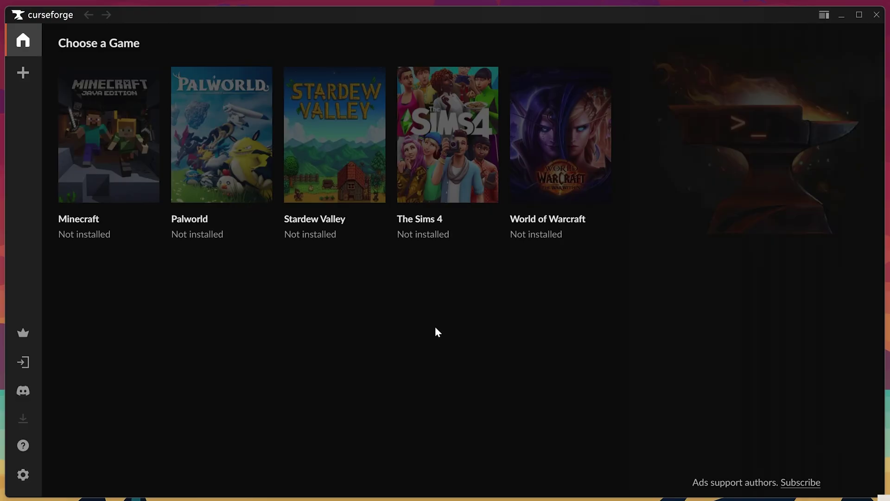
Choose Minecraft in the CurseForge app and set it up with the Standard modding folder.
{"action": "left_click", "coordinate": [141, 153]}
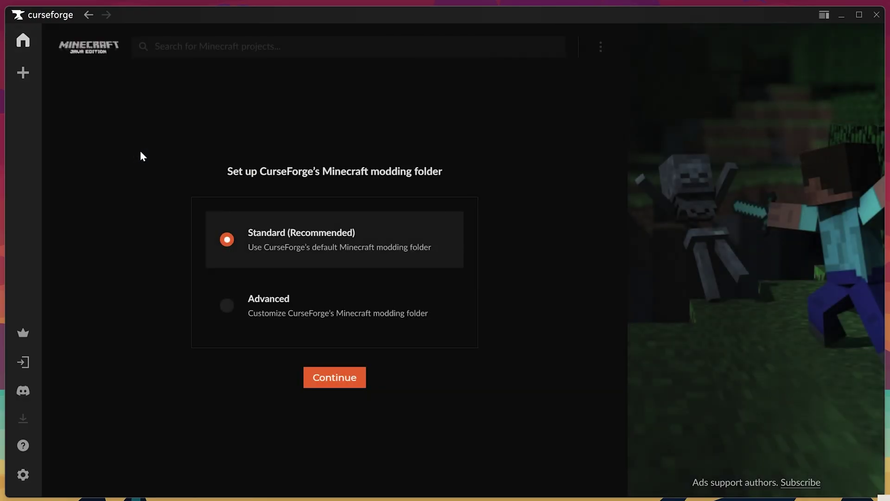
{"action": "left_click", "coordinate": [312, 381]}
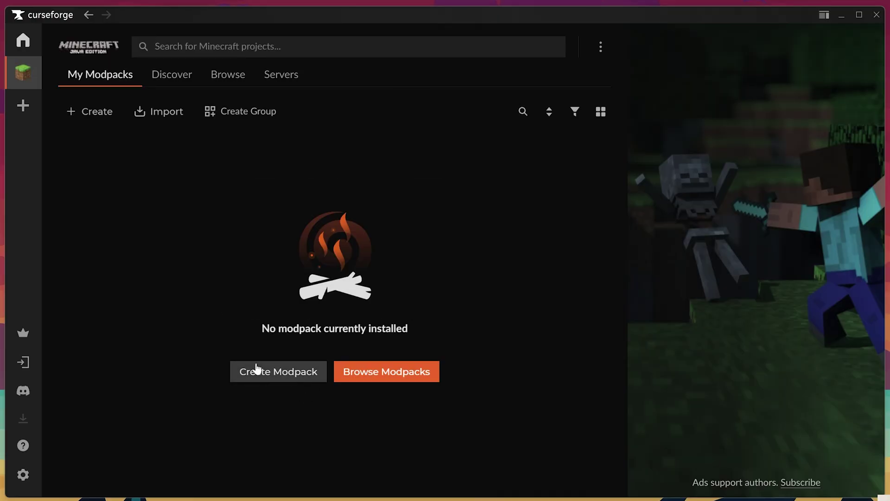
Start a new Minecraft profile named Fabric 1.21.8.
{"action": "left_click", "coordinate": [78, 110]}
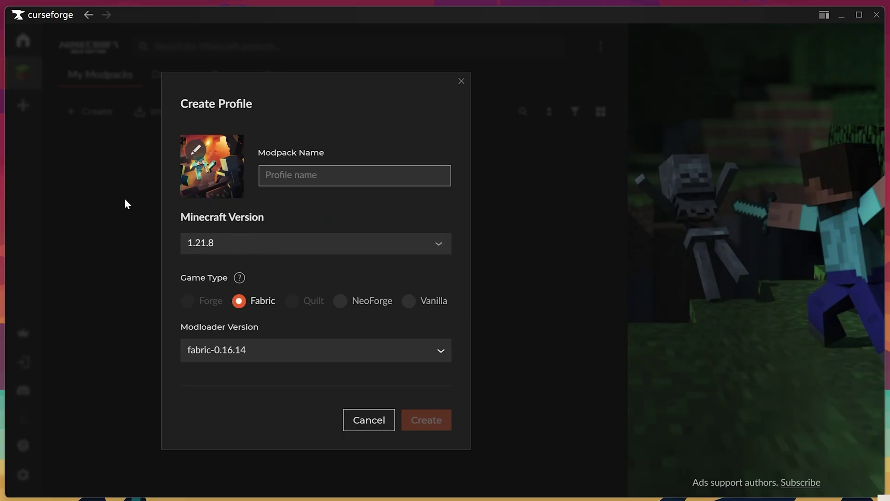
{"action": "type", "text": "Fabric 1.21.8"}
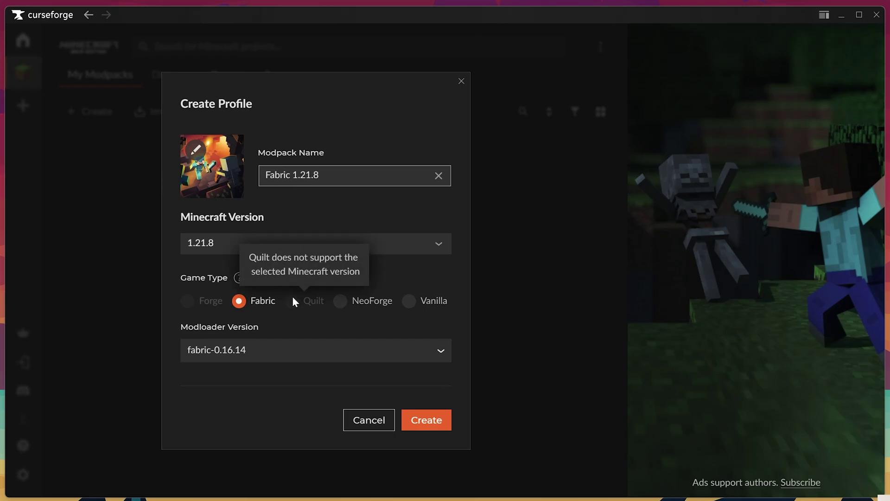
Try the NeoForge and Fabric game types, and Minecraft 1.21.7 with the Forge, Quilt and Fabric game types.
{"action": "left_click", "coordinate": [367, 308]}
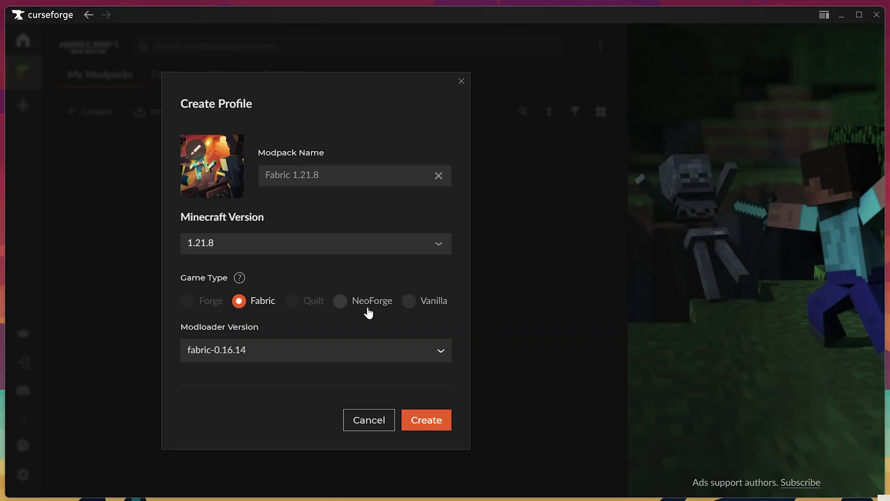
{"action": "left_click", "coordinate": [256, 307]}
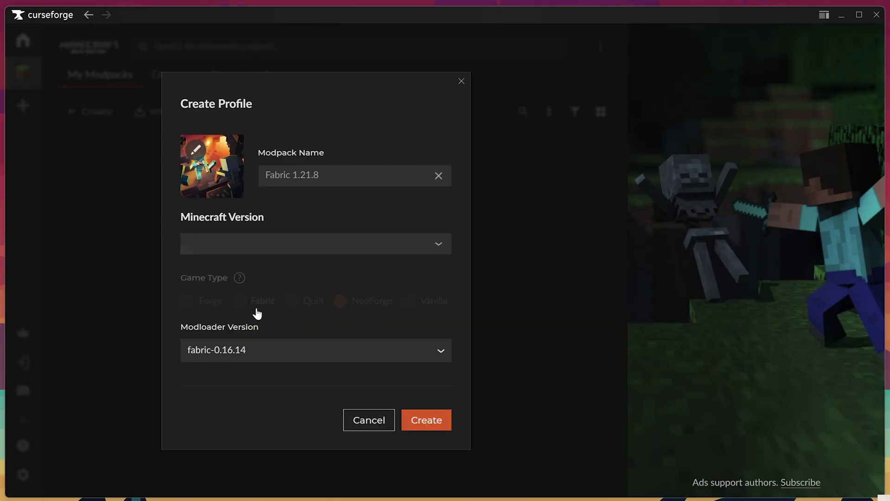
{"action": "left_click", "coordinate": [258, 250]}
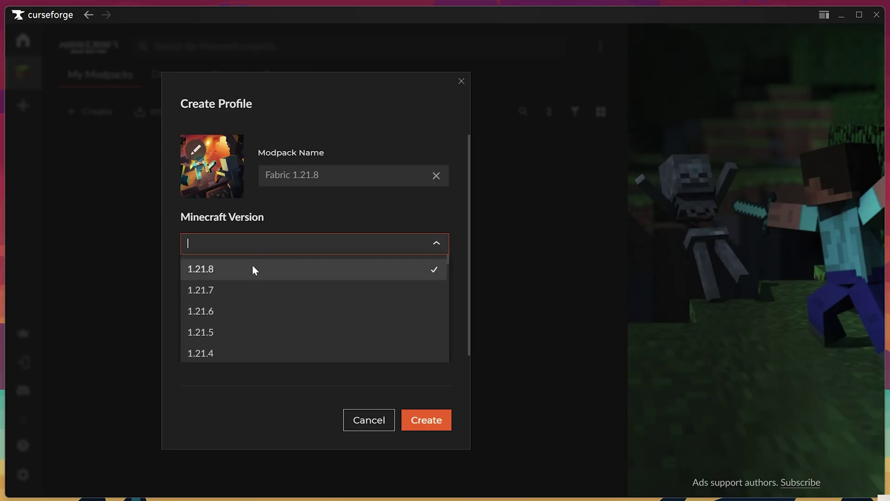
{"action": "left_click", "coordinate": [238, 288]}
{"action": "left_click", "coordinate": [204, 310]}
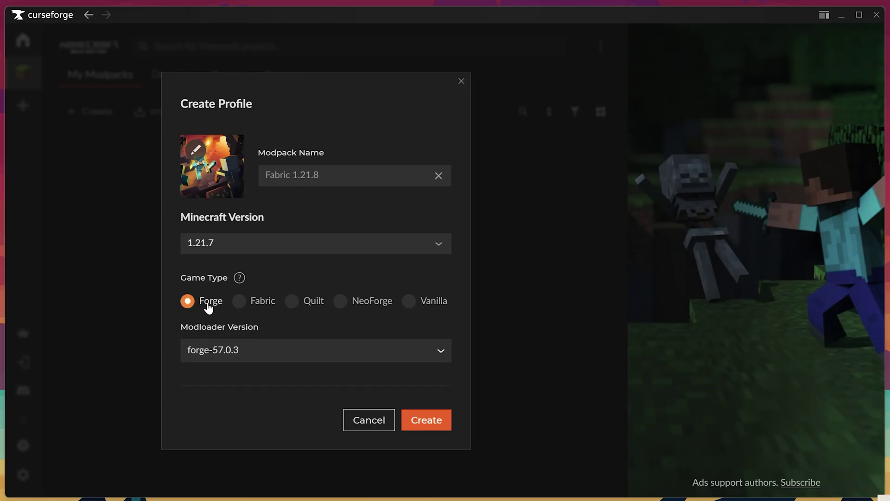
{"action": "left_click", "coordinate": [309, 306]}
{"action": "left_click", "coordinate": [262, 303]}
Set the Minecraft version to 1.21.8 with the Fabric game type and create the profile.
{"action": "left_click", "coordinate": [246, 244]}
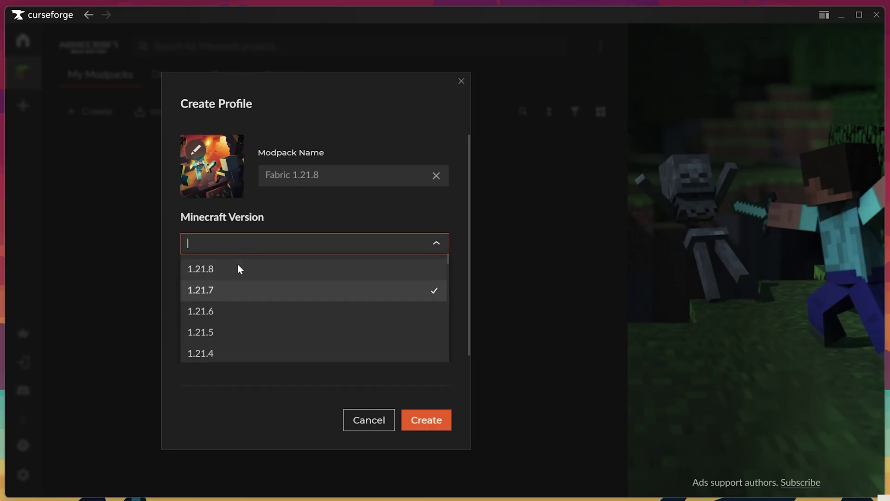
{"action": "left_click", "coordinate": [237, 266]}
{"action": "mouse_move", "coordinate": [247, 286]}
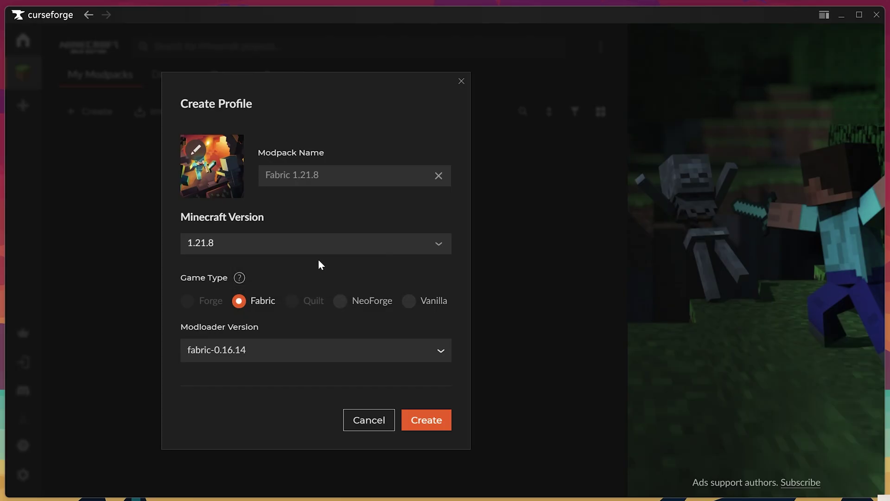
{"action": "left_click", "coordinate": [427, 419]}
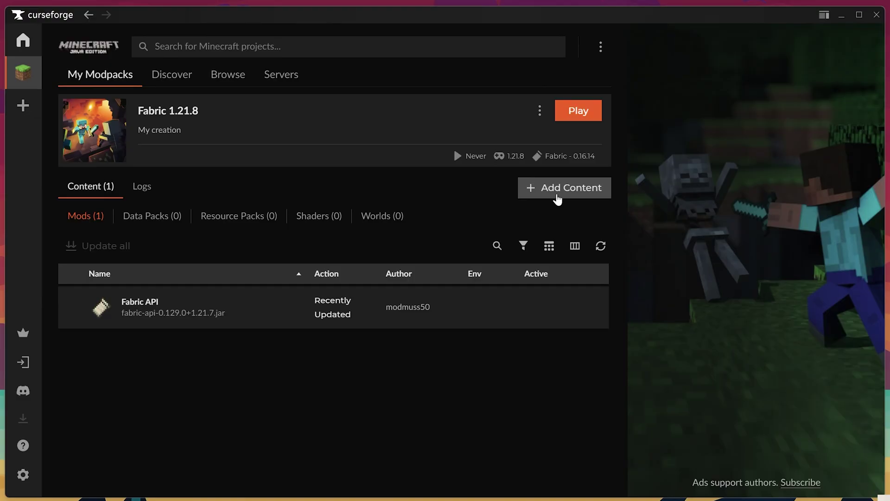
Open the mod catalog for the Fabric 1.21.8 profile and install Sodium.
{"action": "left_click", "coordinate": [557, 196]}
{"action": "scroll", "coordinate": [367, 240], "scroll_direction": "down", "scroll_amount": 1}
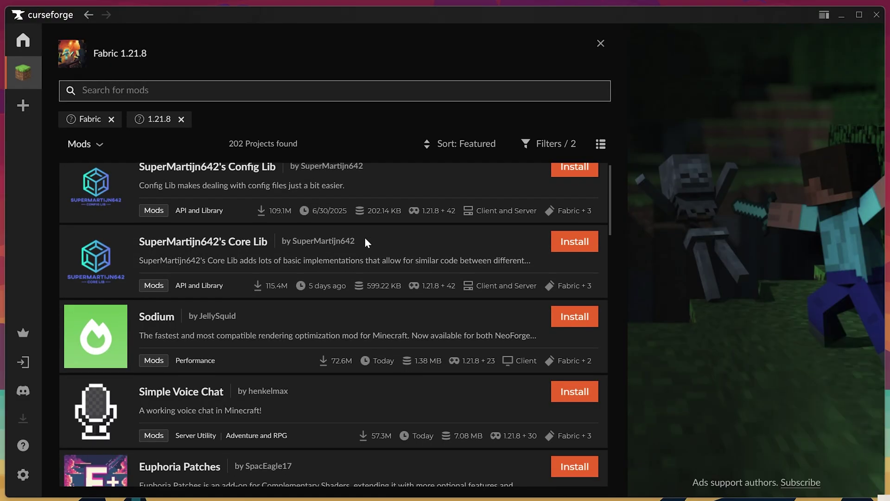
{"action": "scroll", "coordinate": [366, 241], "scroll_direction": "down", "scroll_amount": 1}
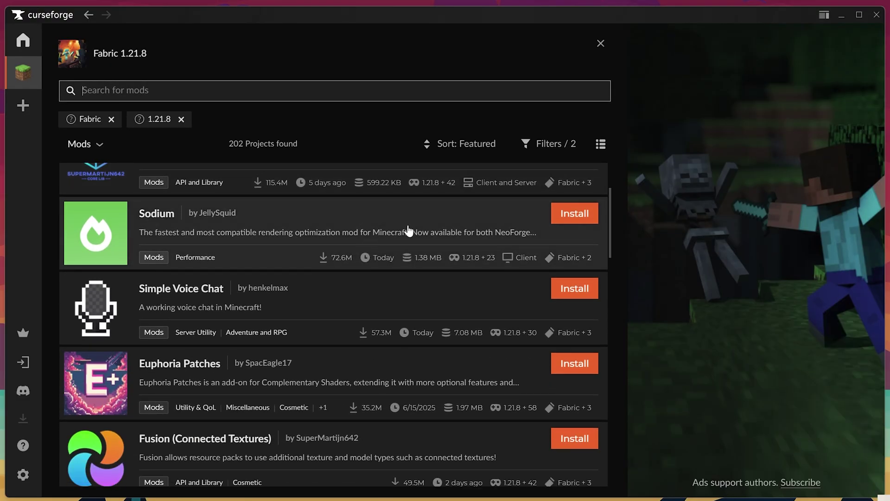
{"action": "left_click", "coordinate": [559, 215]}
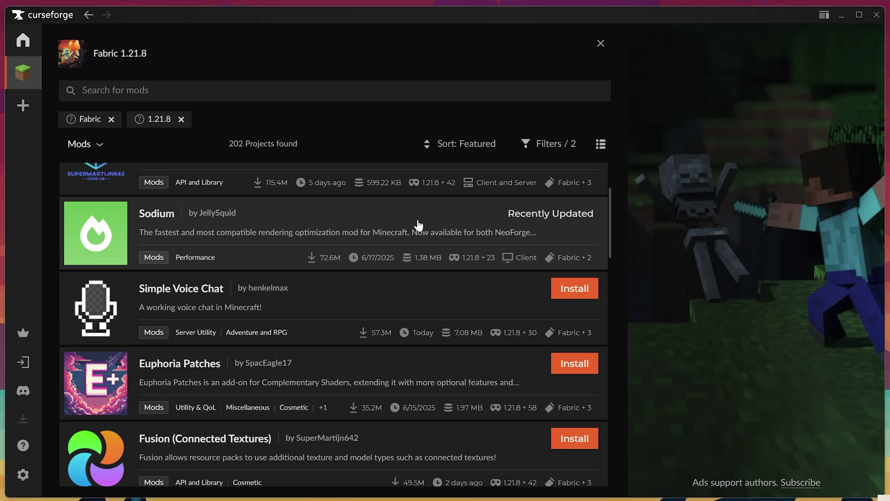
Install the Rechiseled mod in the Fabric 1.21.8 profile and look through more of the Fabric mods.
{"action": "scroll", "coordinate": [420, 226], "scroll_direction": "down", "scroll_amount": 5}
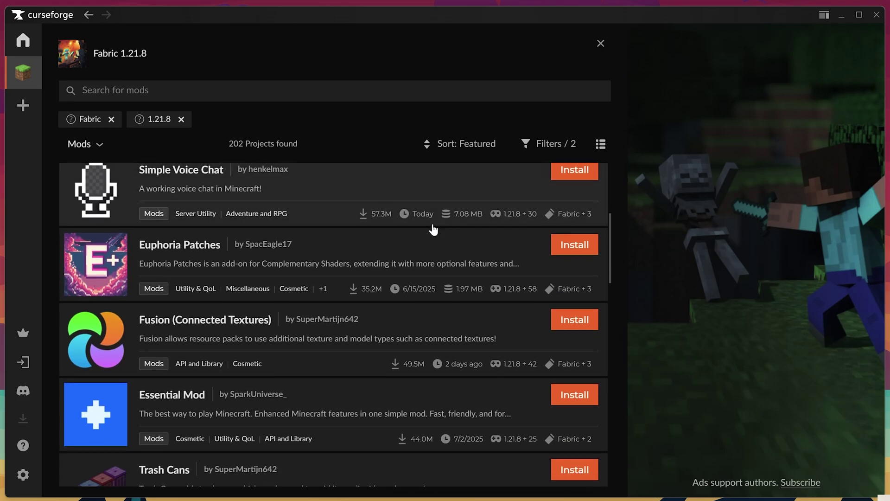
{"action": "scroll", "coordinate": [395, 260], "scroll_direction": "down", "scroll_amount": 3}
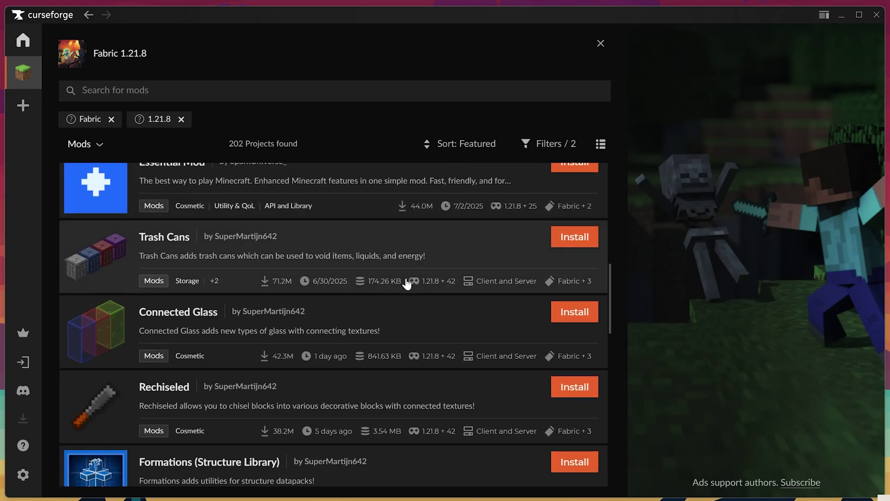
{"action": "scroll", "coordinate": [464, 269], "scroll_direction": "down", "scroll_amount": 1}
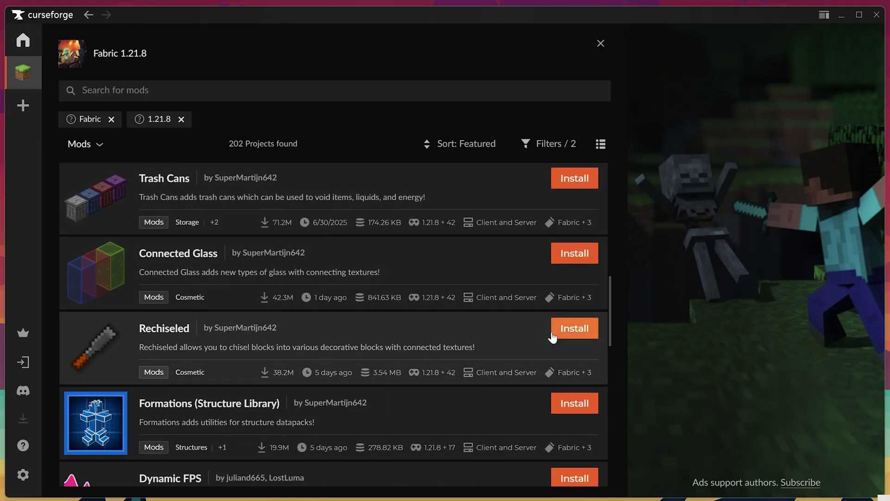
{"action": "left_click", "coordinate": [556, 333]}
{"action": "scroll", "coordinate": [415, 339], "scroll_direction": "down", "scroll_amount": 3}
{"action": "scroll", "coordinate": [414, 339], "scroll_direction": "down", "scroll_amount": 6}
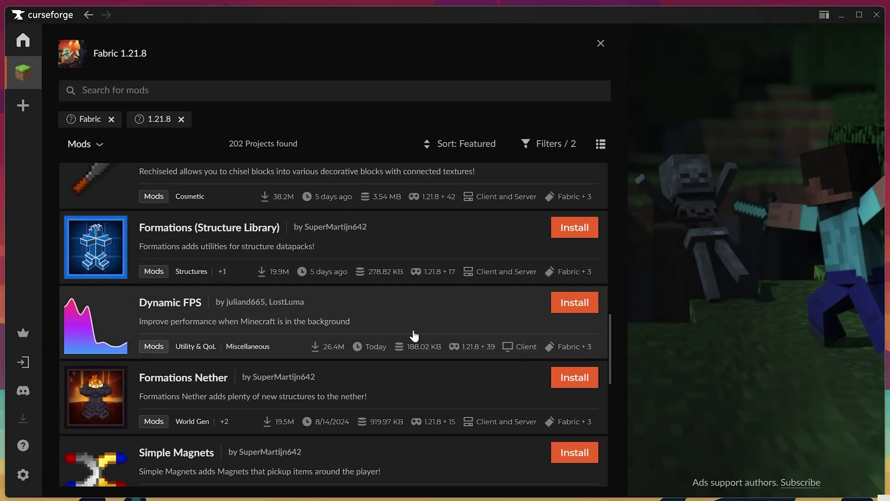
{"action": "scroll", "coordinate": [414, 338], "scroll_direction": "down", "scroll_amount": 9}
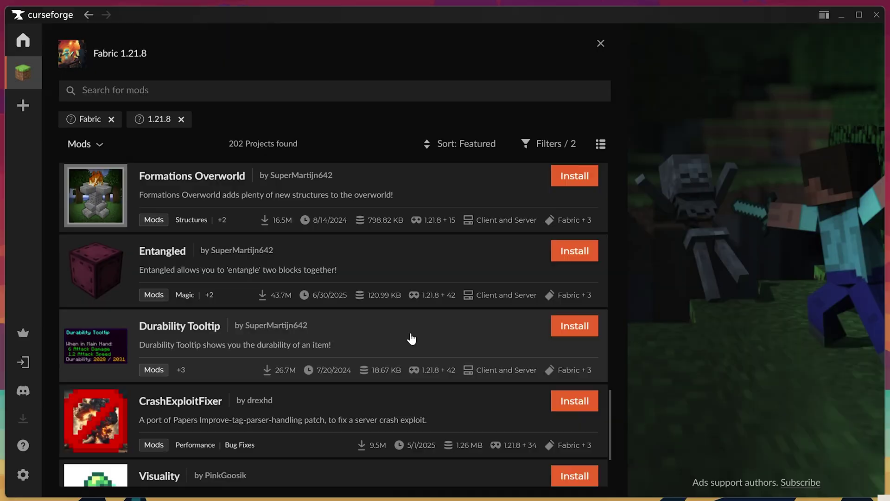
{"action": "scroll", "coordinate": [411, 339], "scroll_direction": "down", "scroll_amount": 4}
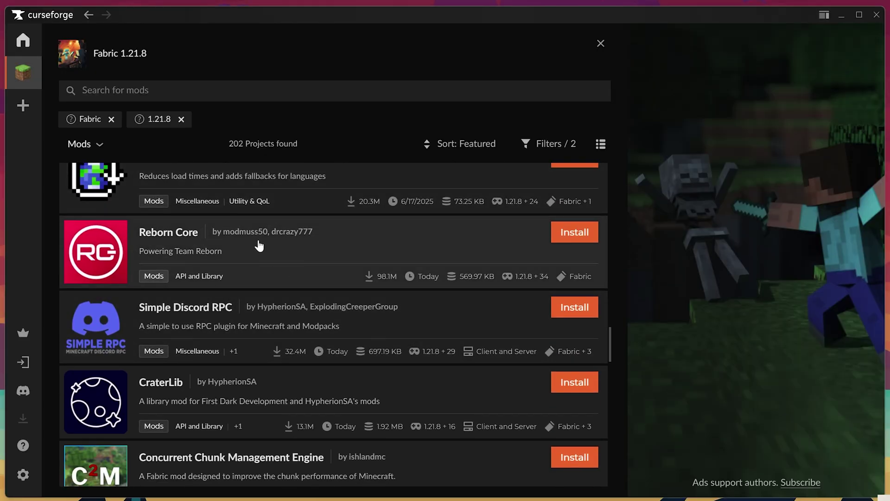
Create a second profile named NeoForge Mods 1.21.8 for Minecraft 1.21.8 with the NeoForge game type.
{"action": "left_click", "coordinate": [27, 79]}
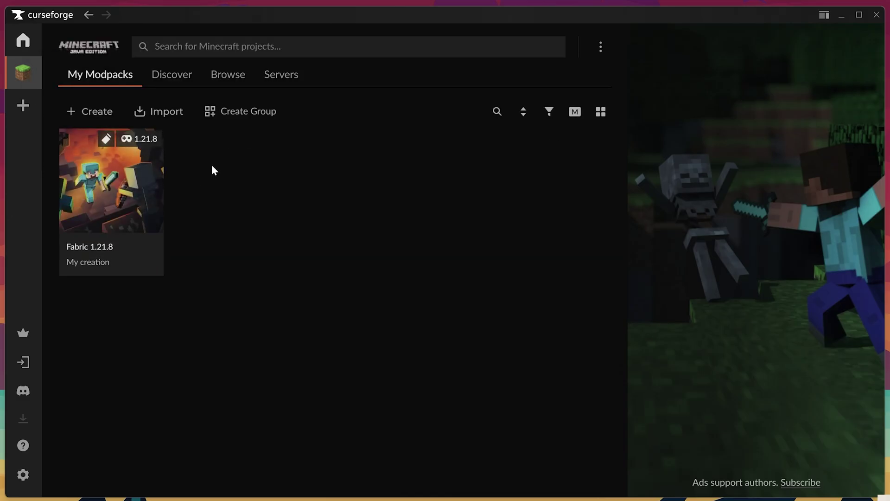
{"action": "left_click", "coordinate": [103, 111]}
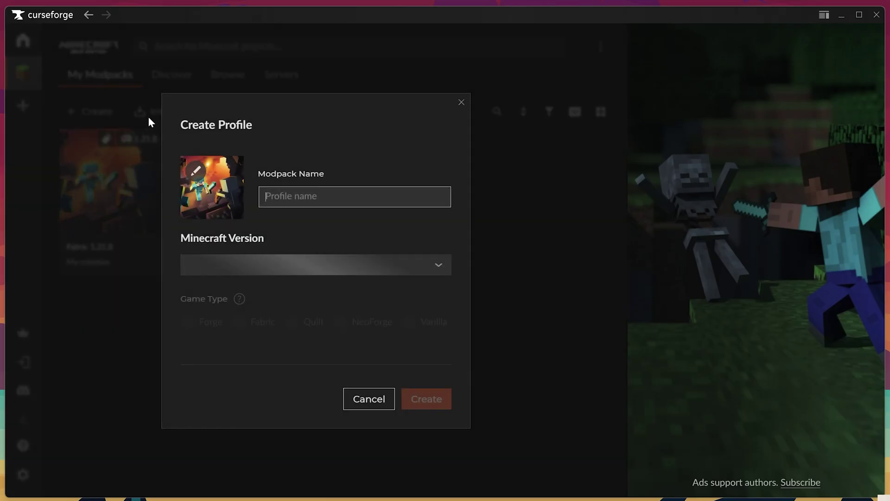
{"action": "type", "text": "NeoForge Mods 1.21.8"}
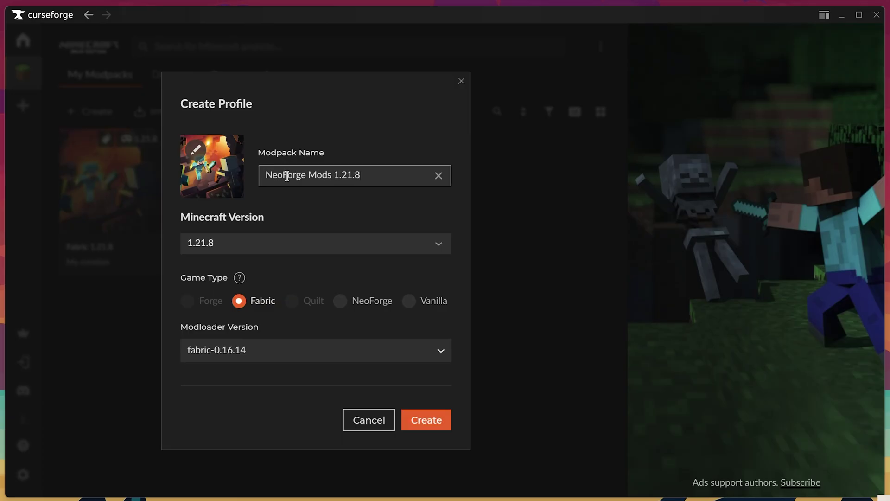
{"action": "left_click", "coordinate": [339, 302]}
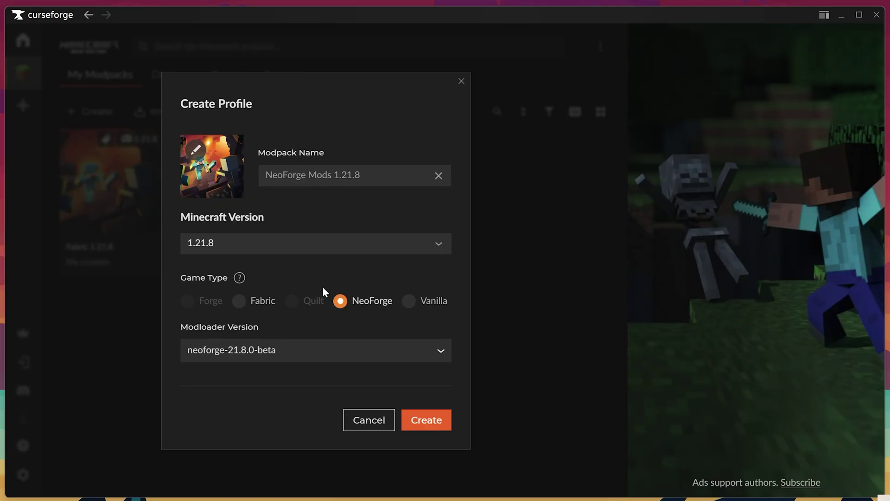
{"action": "left_click", "coordinate": [429, 421]}
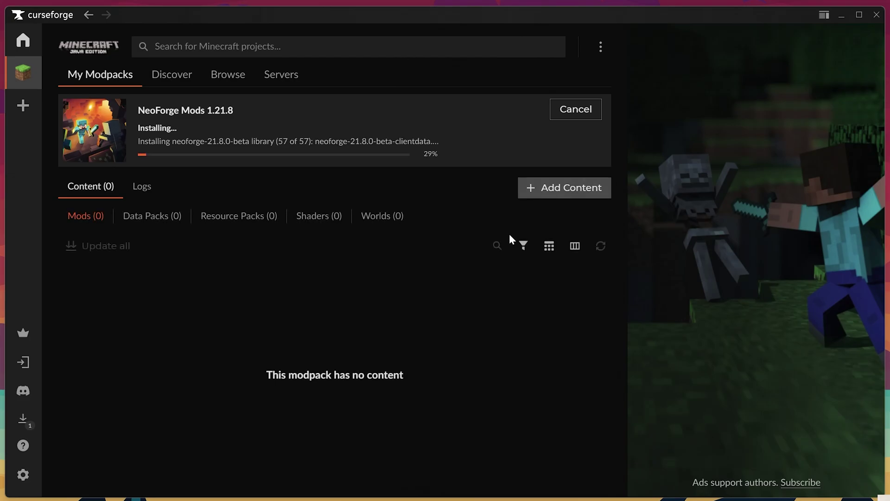
Open the mod catalog for the NeoForge Mods 1.21.8 profile and install Mouse Tweaks and Sodium.
{"action": "left_click", "coordinate": [528, 191]}
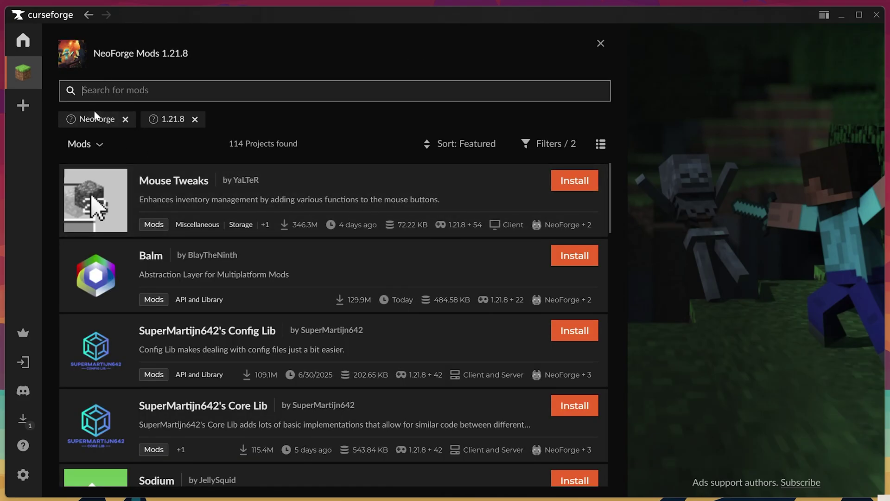
{"action": "left_click", "coordinate": [572, 181]}
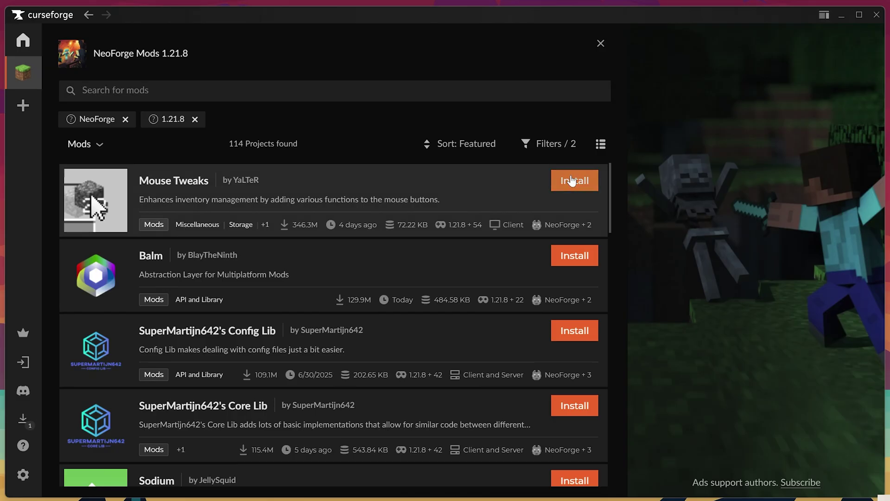
{"action": "scroll", "coordinate": [358, 204], "scroll_direction": "down", "scroll_amount": 5}
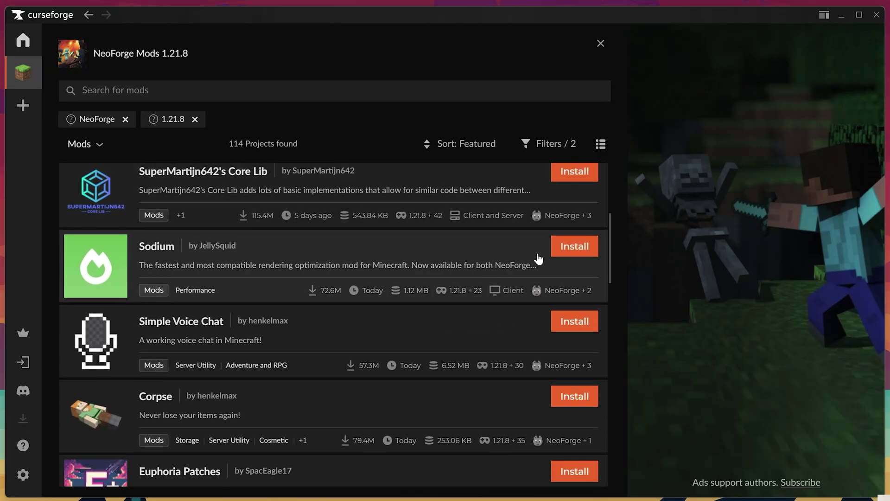
{"action": "left_click", "coordinate": [574, 246]}
Install Connected Glass and Rechiseled in the NeoForge Mods 1.21.8 profile.
{"action": "scroll", "coordinate": [353, 264], "scroll_direction": "down", "scroll_amount": 6}
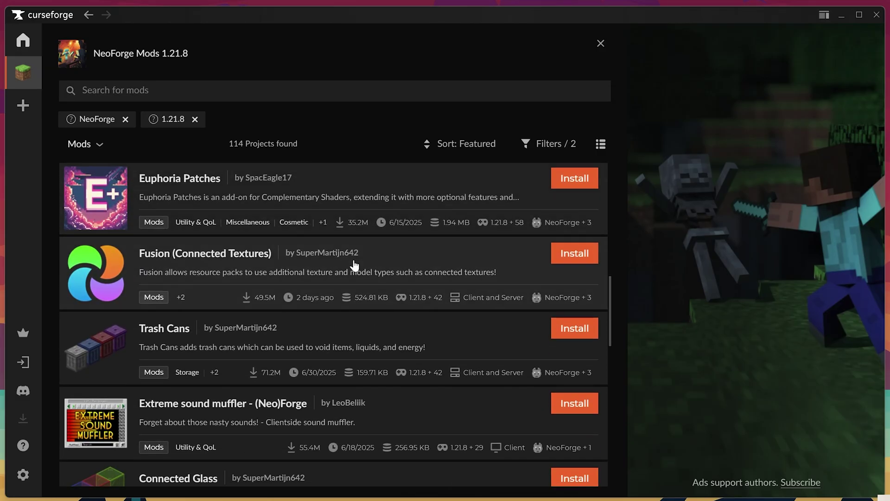
{"action": "scroll", "coordinate": [355, 265], "scroll_direction": "down", "scroll_amount": 3}
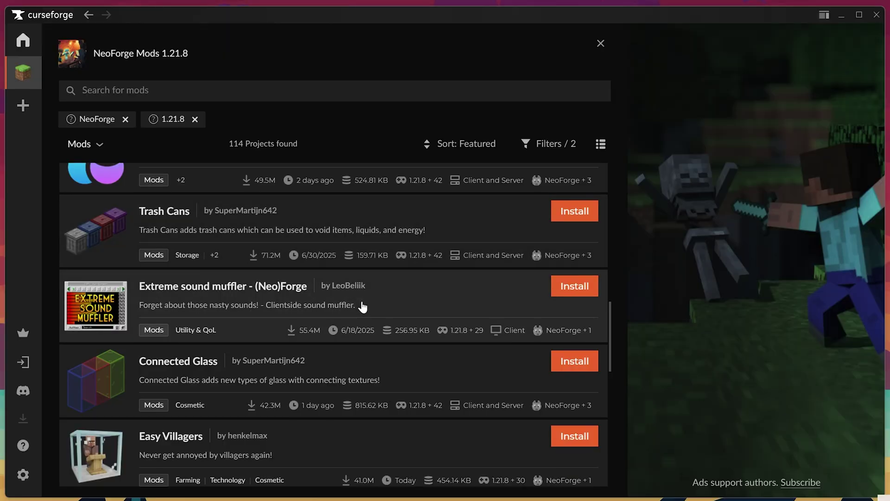
{"action": "left_click", "coordinate": [567, 366]}
{"action": "scroll", "coordinate": [387, 350], "scroll_direction": "down", "scroll_amount": 6}
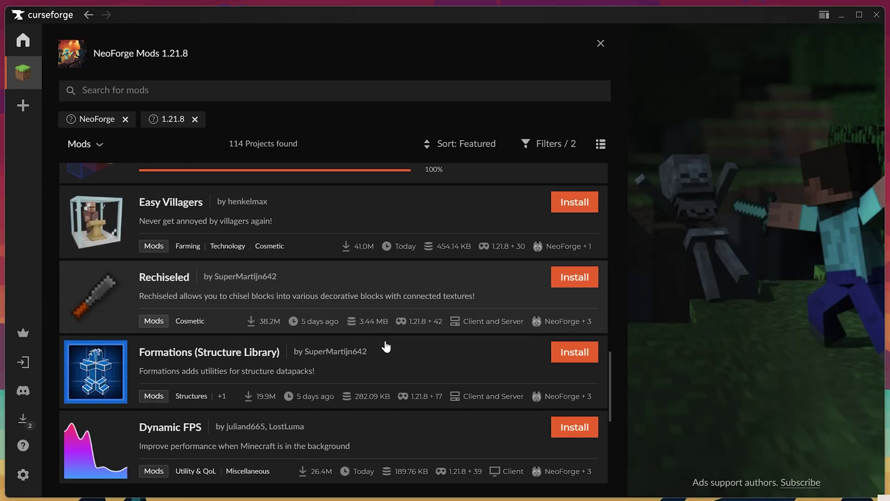
{"action": "left_click", "coordinate": [574, 277]}
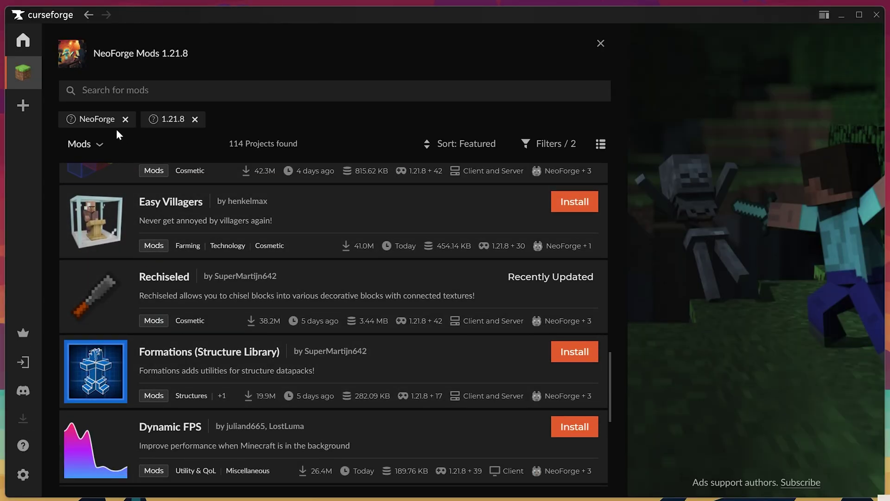
Check the Fabric 1.21.8 profile's mod catalog for installed mods and return to the modpack list.
{"action": "left_click", "coordinate": [40, 80]}
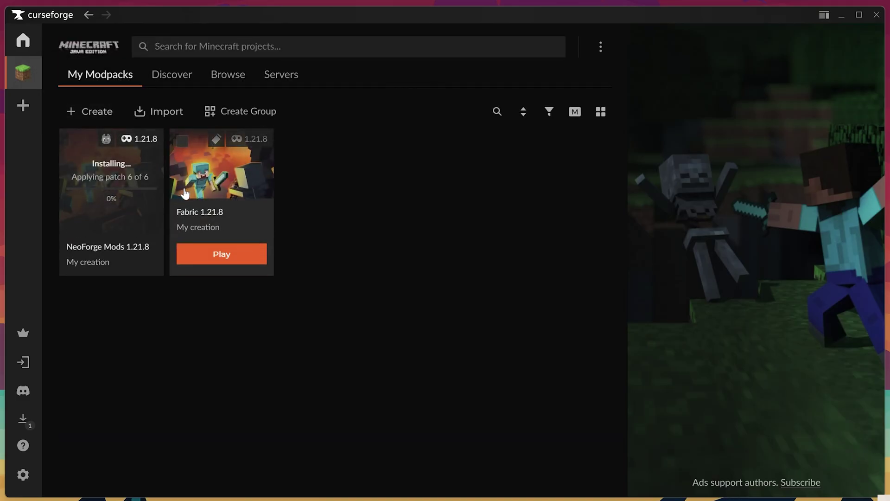
{"action": "left_click", "coordinate": [218, 185]}
{"action": "left_click", "coordinate": [550, 191]}
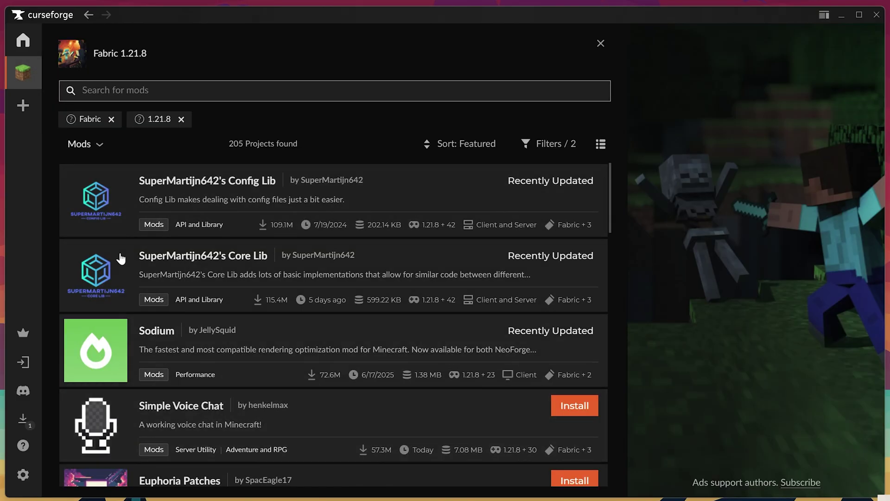
{"action": "left_click", "coordinate": [21, 83]}
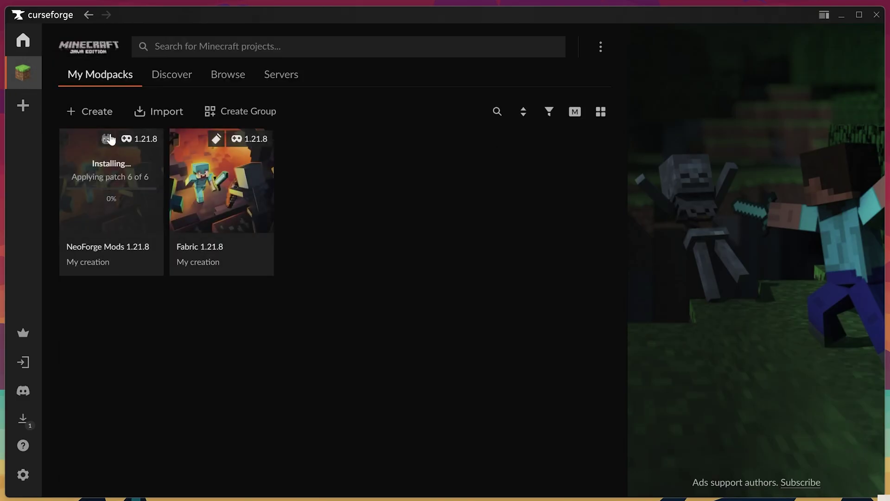
View the export options for the Fabric 1.21.8 profile and the options for importing a profile.
{"action": "right_click", "coordinate": [217, 176]}
{"action": "left_click", "coordinate": [297, 371]}
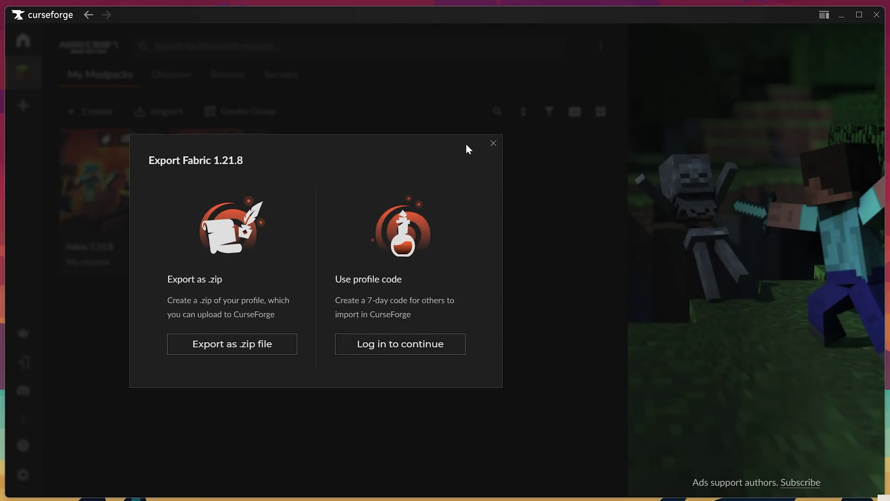
{"action": "left_click", "coordinate": [493, 143]}
{"action": "left_click", "coordinate": [159, 112]}
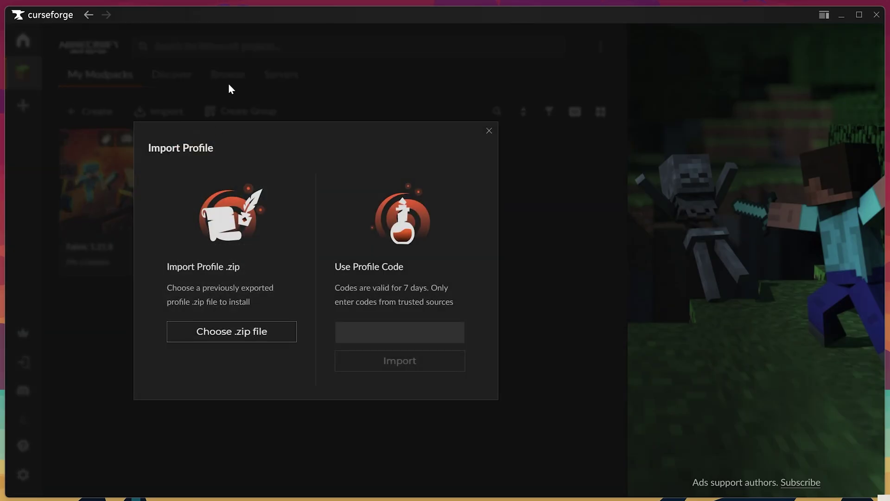
Dismiss the profile import options and view the mod files in the NeoForge Mods 1.21.8 profile's mods folder.
{"action": "left_click", "coordinate": [489, 131]}
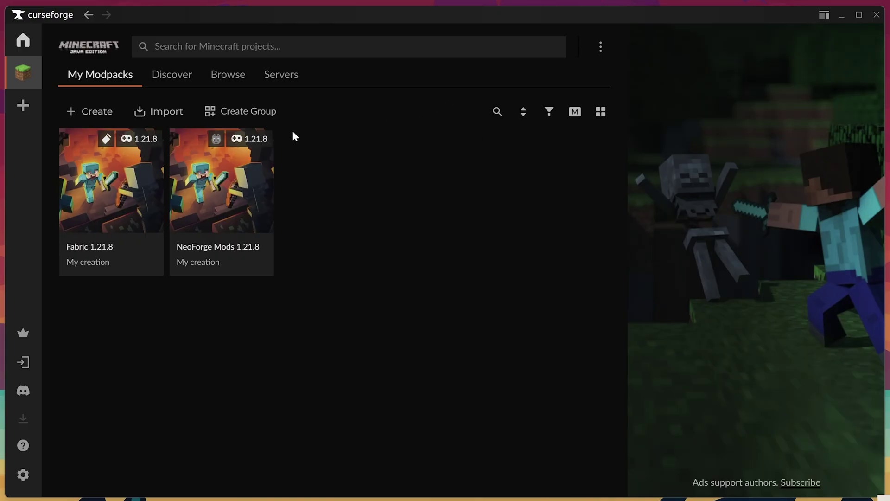
{"action": "right_click", "coordinate": [234, 156]}
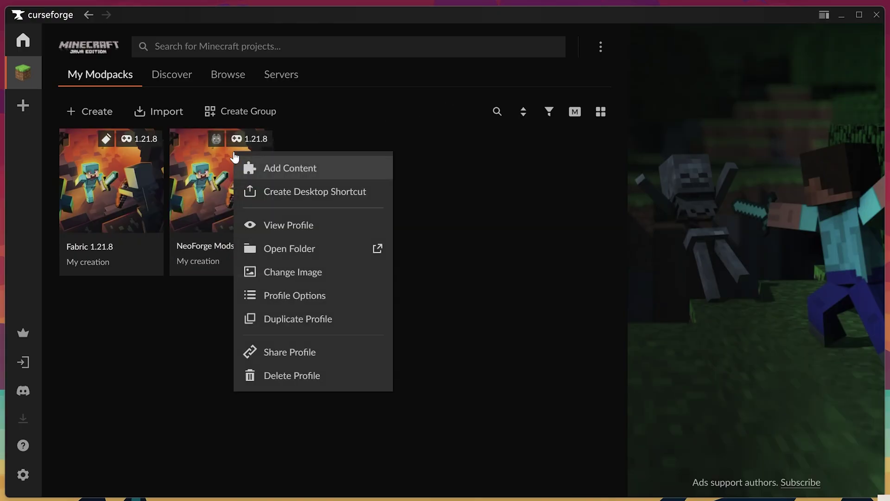
{"action": "left_click", "coordinate": [296, 245]}
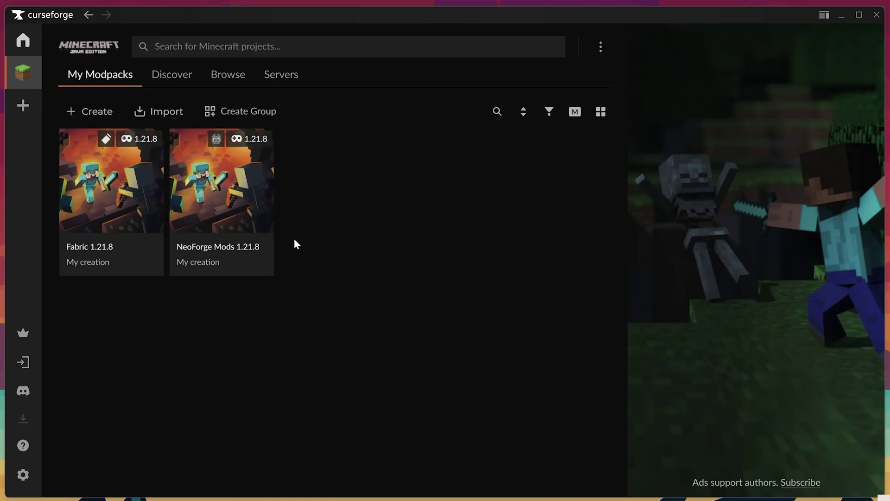
{"action": "right_click", "coordinate": [235, 202]}
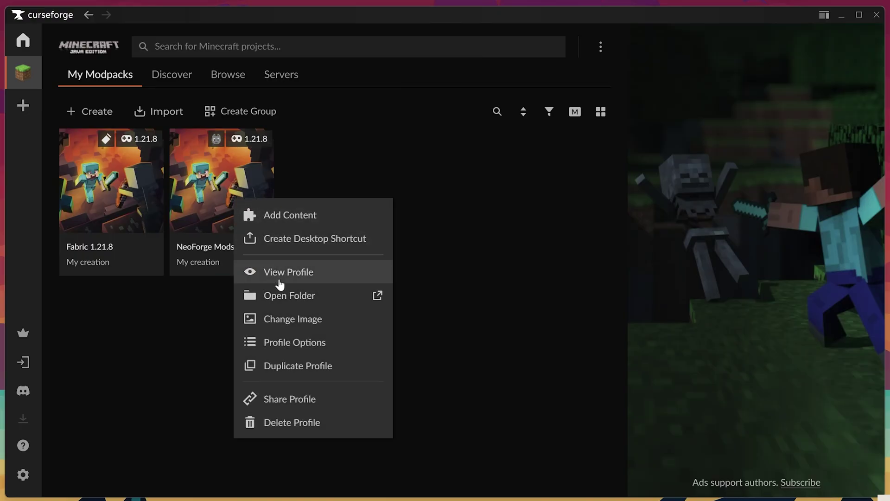
{"action": "left_click", "coordinate": [282, 299]}
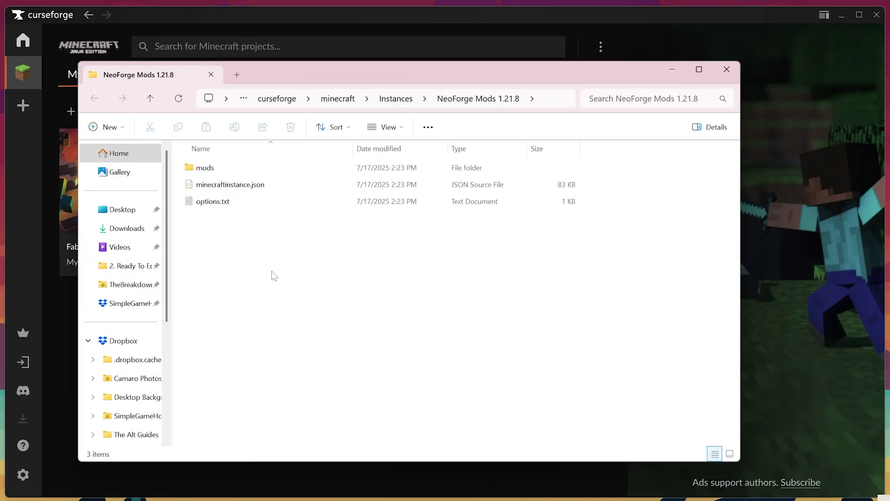
{"action": "double_click", "coordinate": [215, 163]}
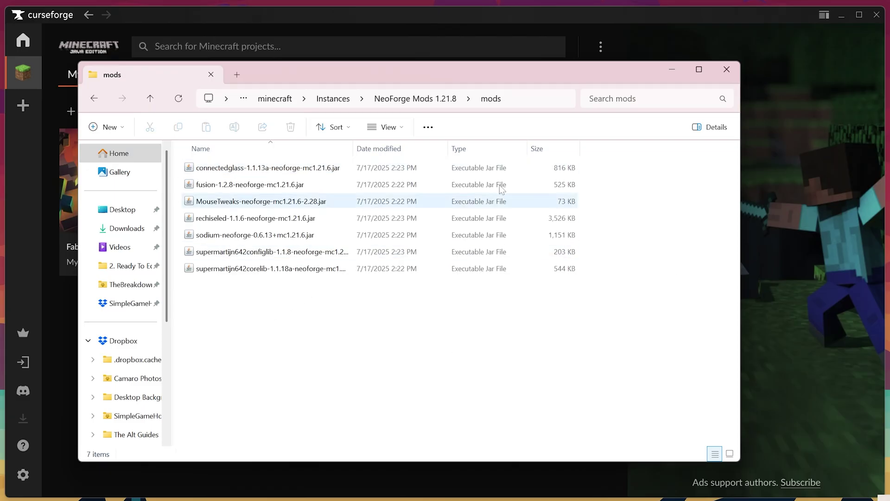
{"action": "left_click", "coordinate": [725, 69]}
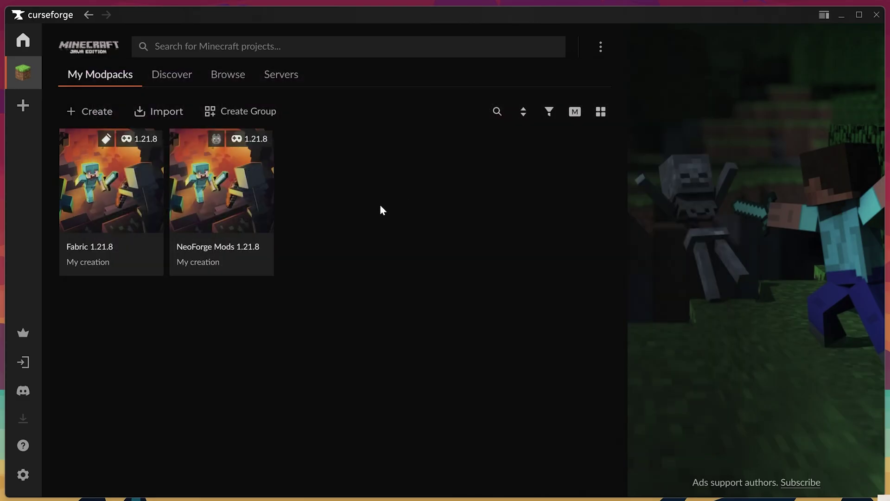
Launch the NeoForge Mods 1.21.8 profile through the Minecraft Launcher's Java Edition, accepting the modified-installation warning.
{"action": "mouse_move", "coordinate": [239, 235]}
{"action": "left_click", "coordinate": [222, 255]}
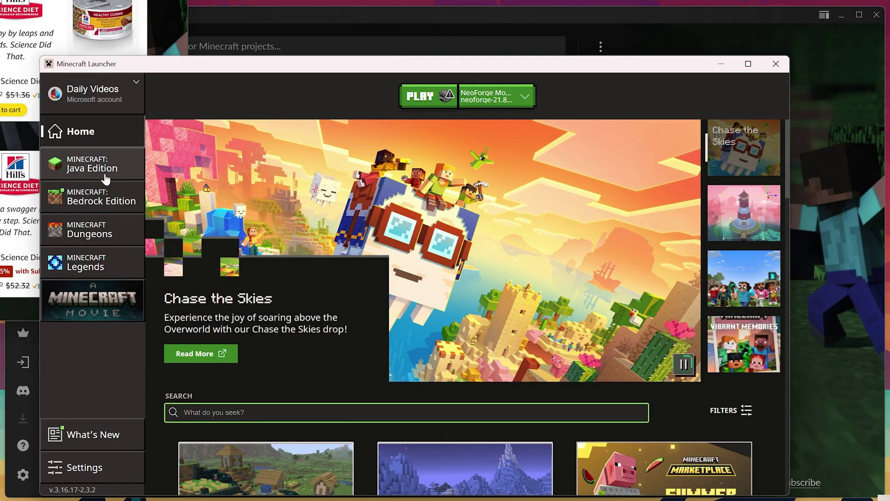
{"action": "left_click", "coordinate": [96, 169]}
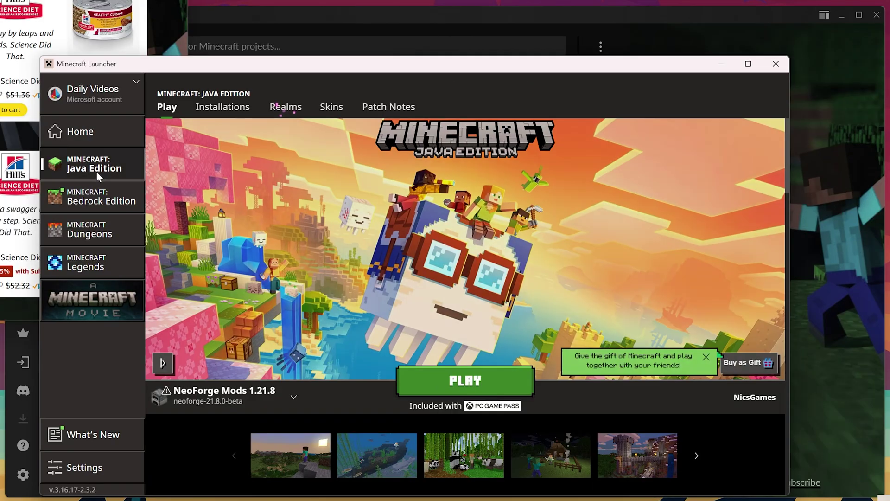
{"action": "left_click", "coordinate": [465, 381]}
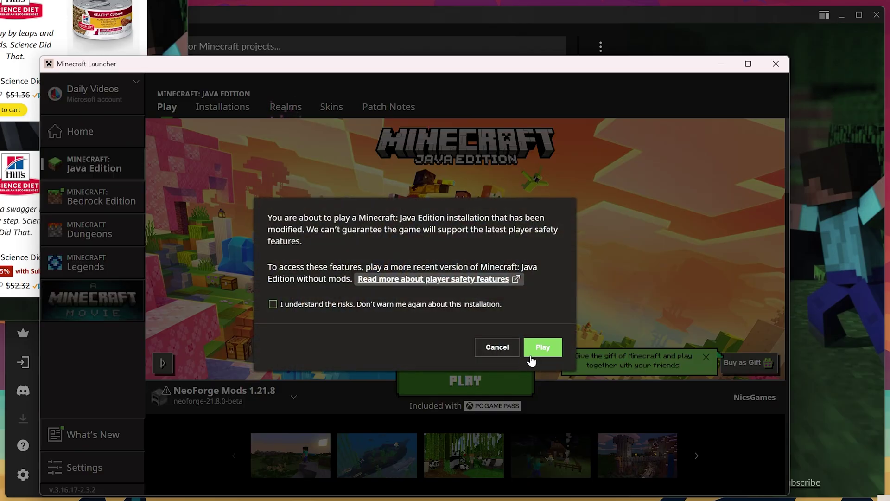
{"action": "left_click", "coordinate": [542, 347]}
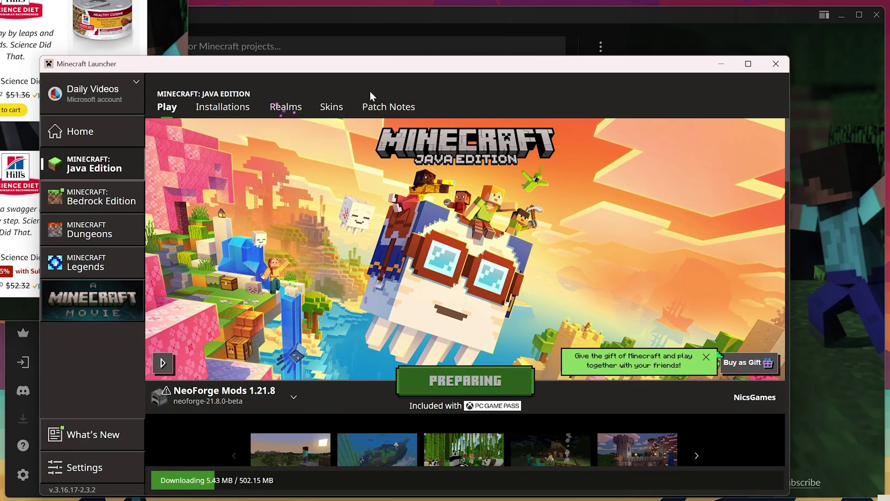
{"action": "left_click", "coordinate": [367, 31]}
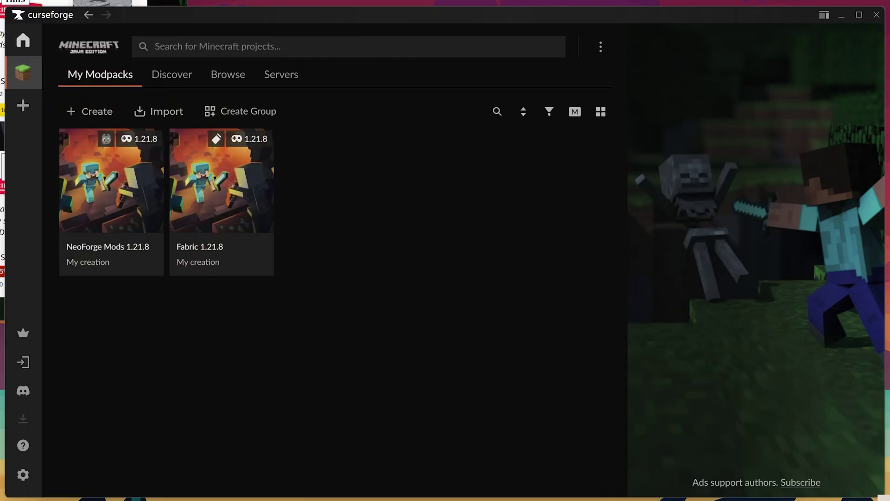
{"action": "key", "text": "alt+Tab"}
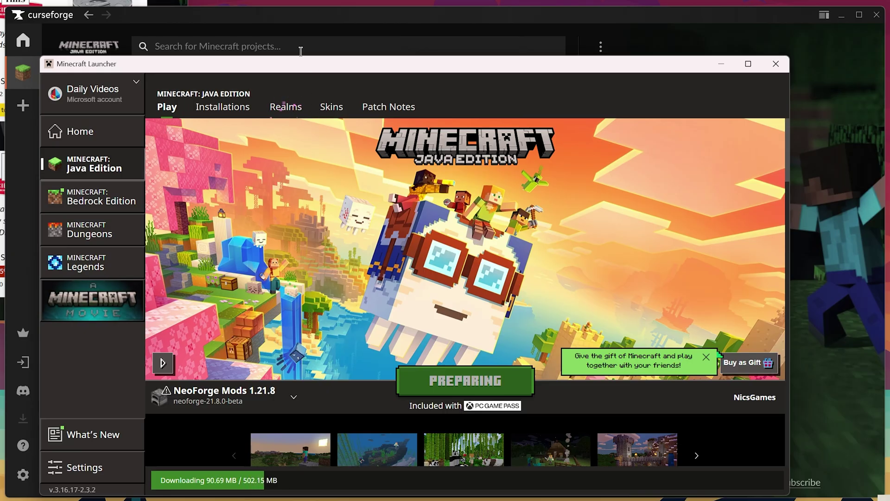
Switch back to CurseForge and view the mods folder inside the Fabric 1.21.8 profile's folder.
{"action": "left_click", "coordinate": [297, 13]}
{"action": "right_click", "coordinate": [256, 180]}
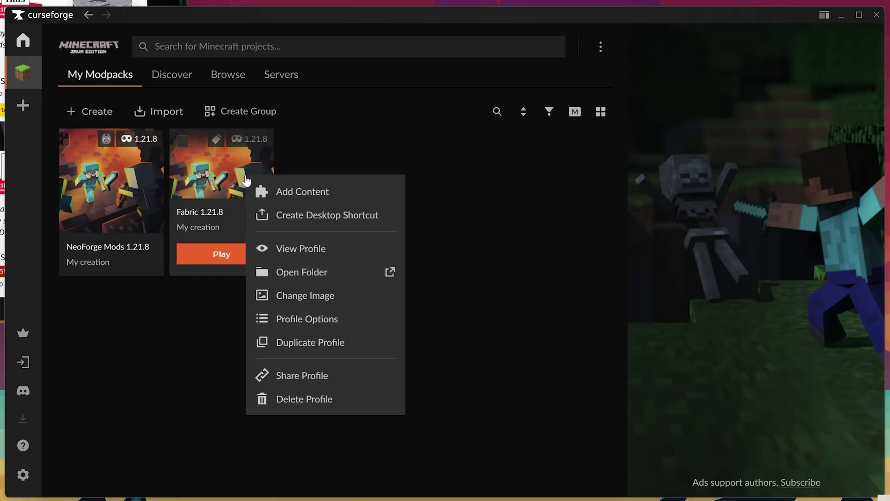
{"action": "left_click", "coordinate": [288, 266]}
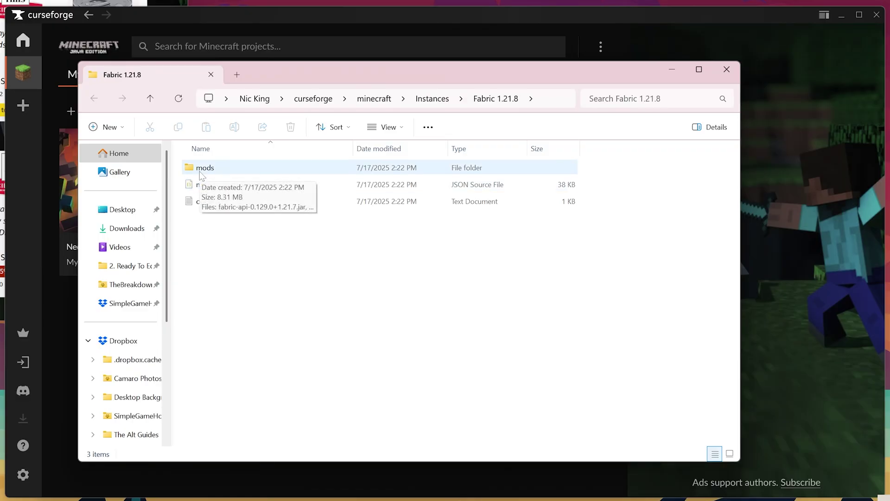
{"action": "left_click", "coordinate": [199, 171]}
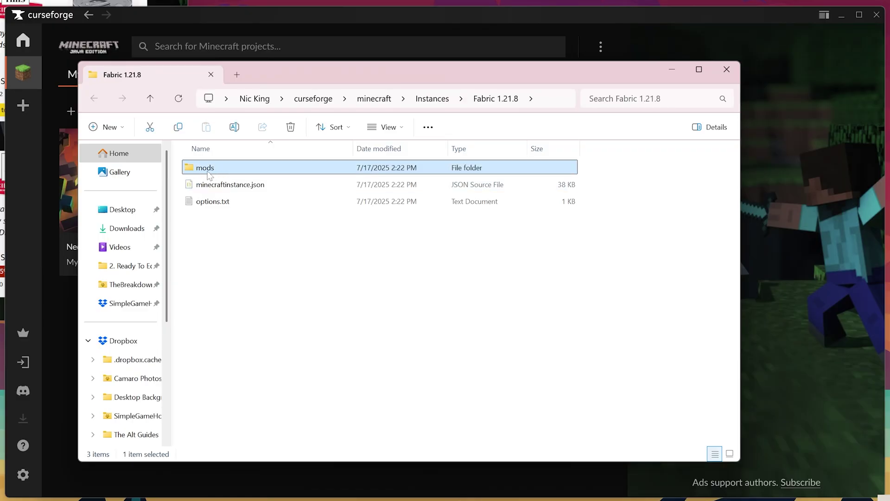
{"action": "left_click", "coordinate": [207, 170]}
{"action": "double_click", "coordinate": [244, 169]}
{"action": "left_click", "coordinate": [726, 69]}
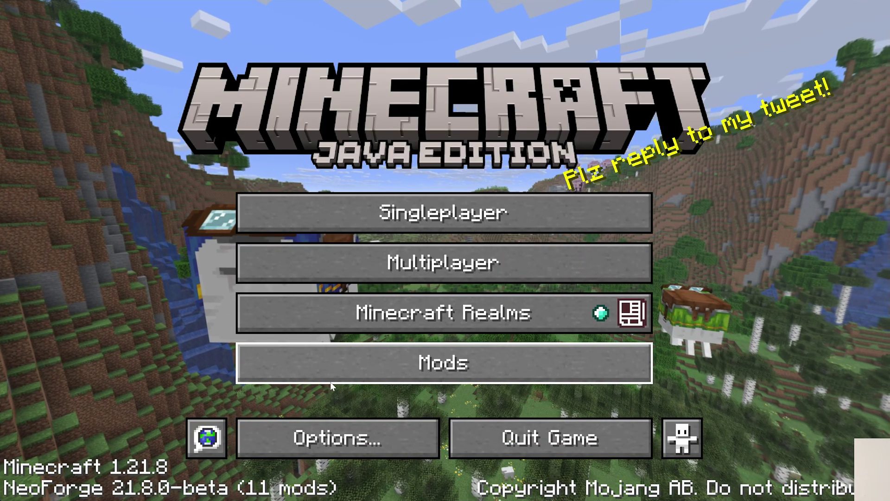
Review the loaded mods in Minecraft, including details for Connected Glass and SuperMartijn642's Config Library, and return to the title screen.
{"action": "left_click", "coordinate": [330, 381]}
{"action": "scroll", "coordinate": [150, 196], "scroll_direction": "down", "scroll_amount": 8}
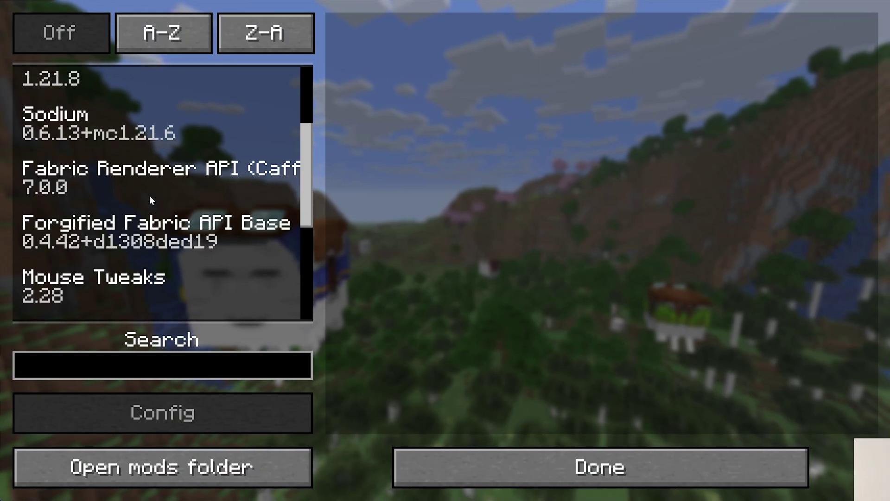
{"action": "left_click", "coordinate": [149, 195]}
{"action": "left_click", "coordinate": [169, 233]}
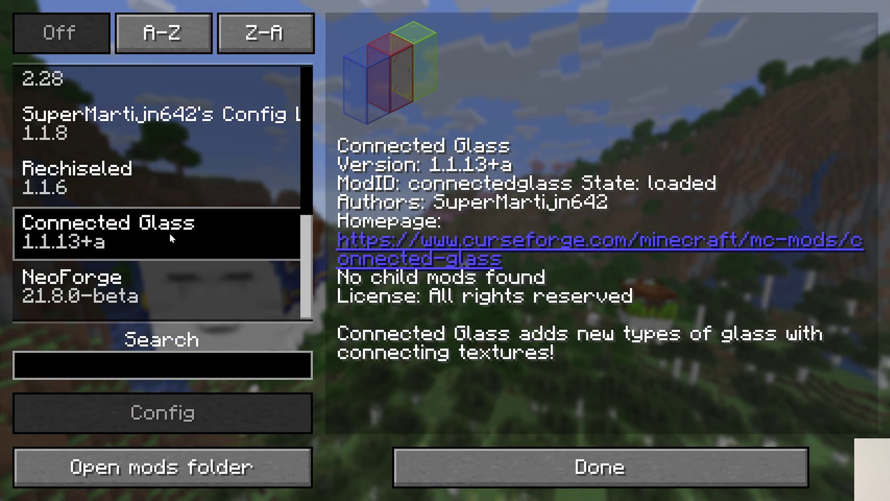
{"action": "scroll", "coordinate": [154, 248], "scroll_direction": "up", "scroll_amount": 1}
{"action": "scroll", "coordinate": [147, 236], "scroll_direction": "up", "scroll_amount": 1}
{"action": "left_click", "coordinate": [143, 221]}
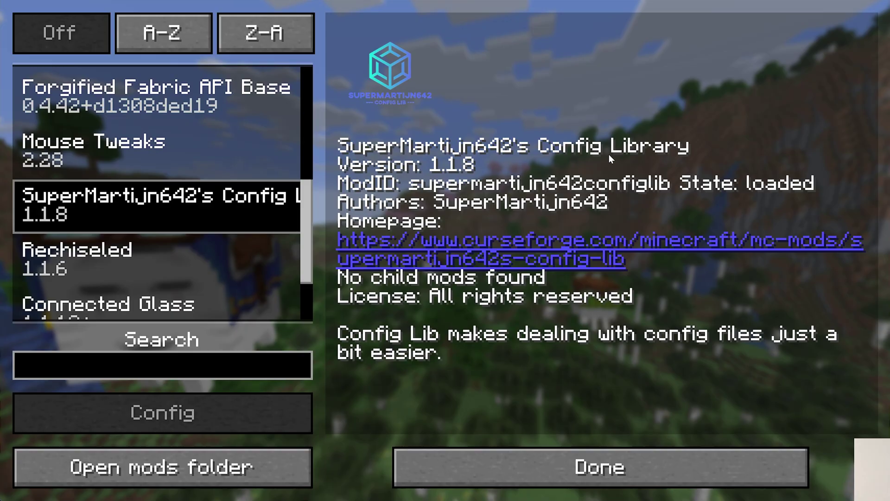
{"action": "left_click", "coordinate": [540, 463]}
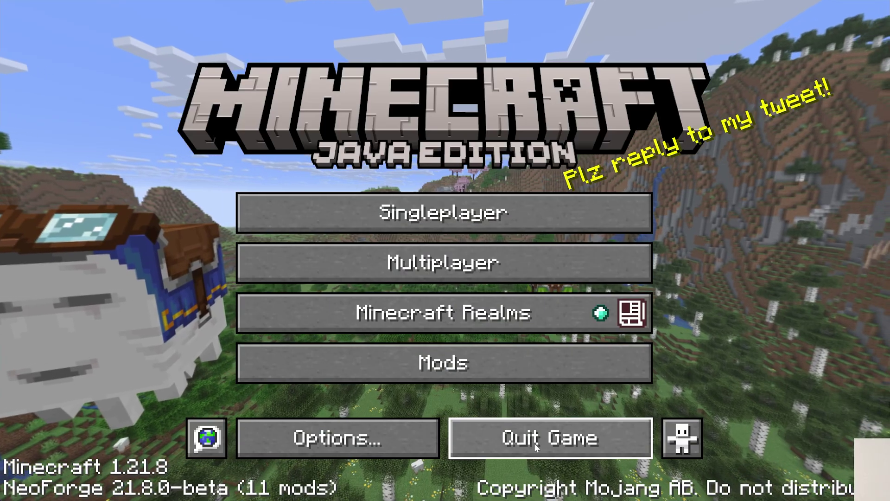